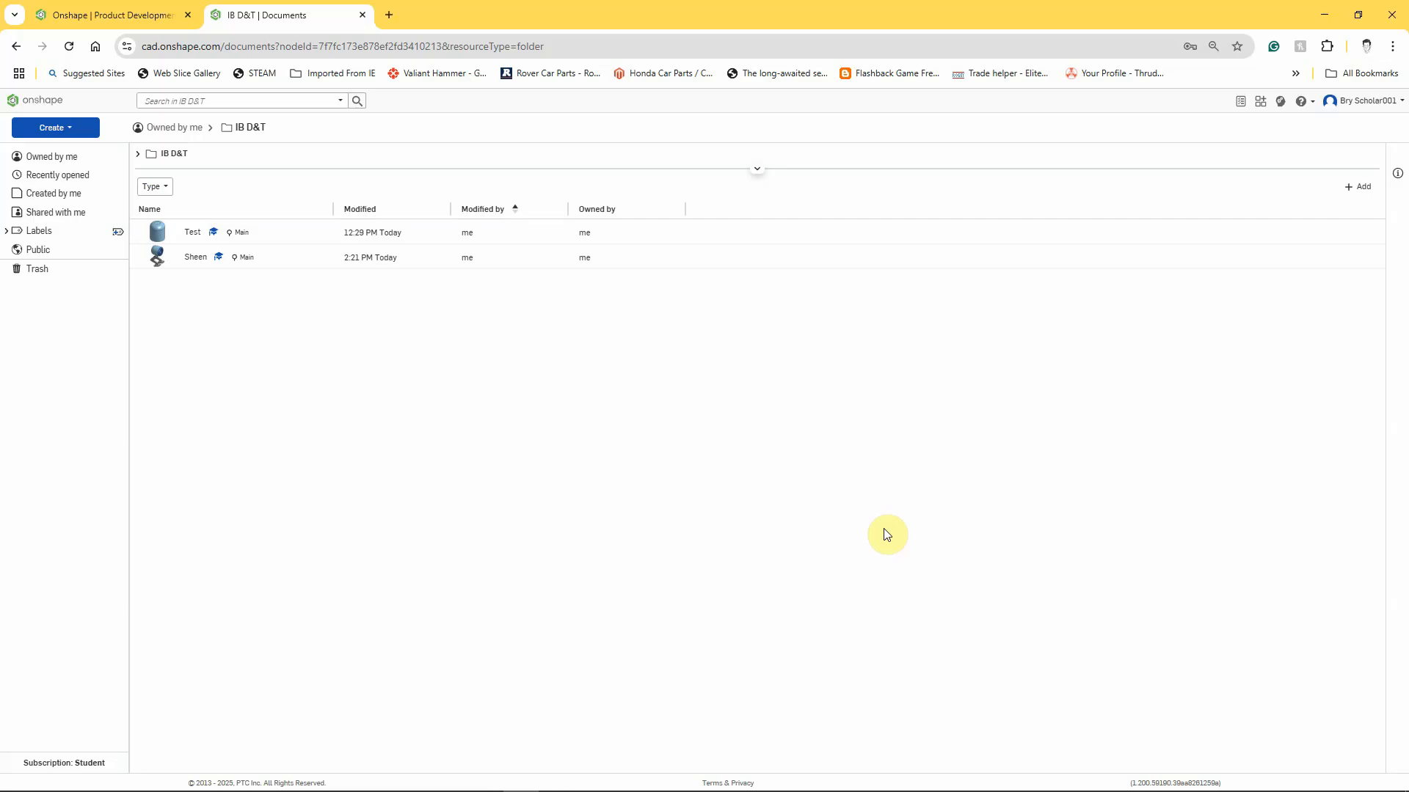
Open Part Studio 1 of the Sheen document and hide the origin and the Top, Front and Right planes.
click(197, 258)
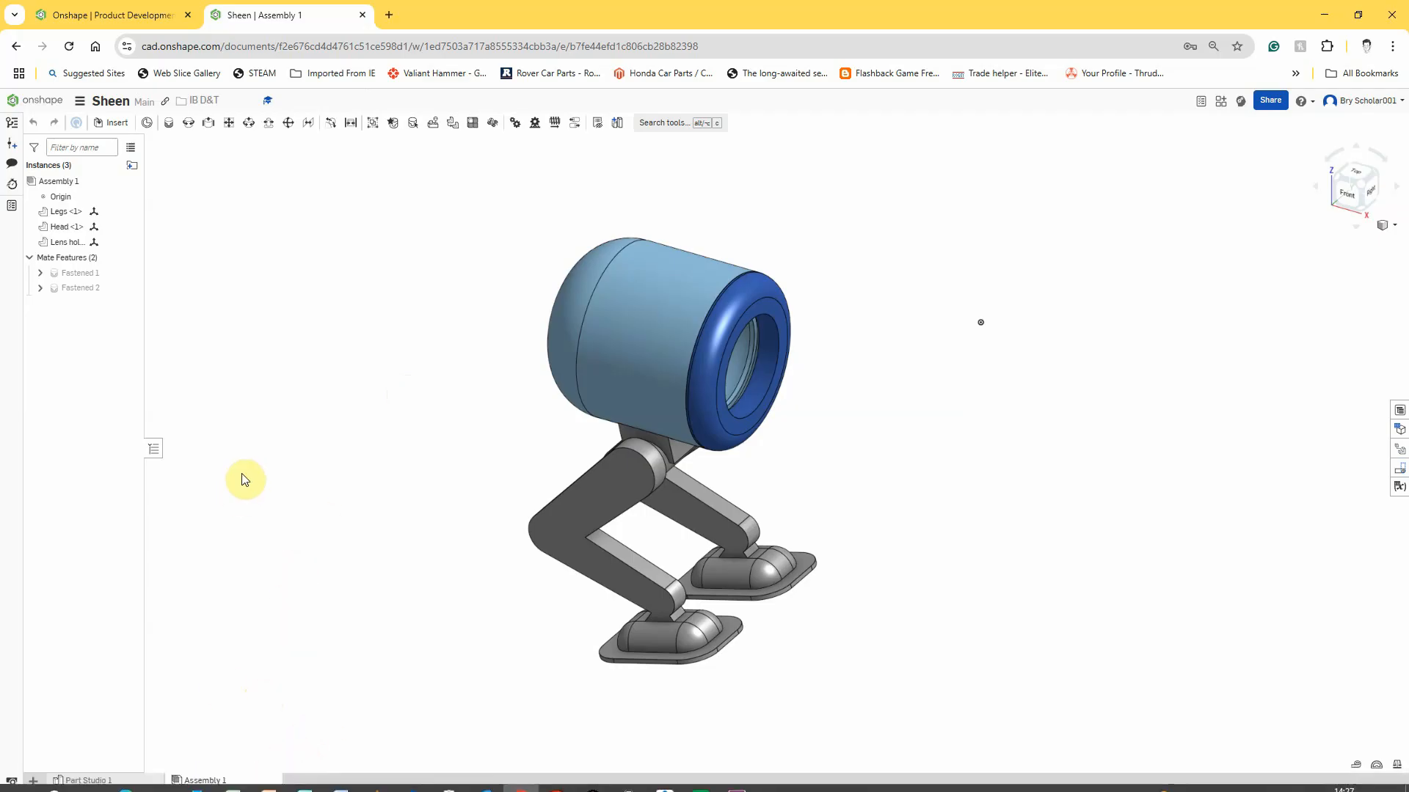
click(105, 782)
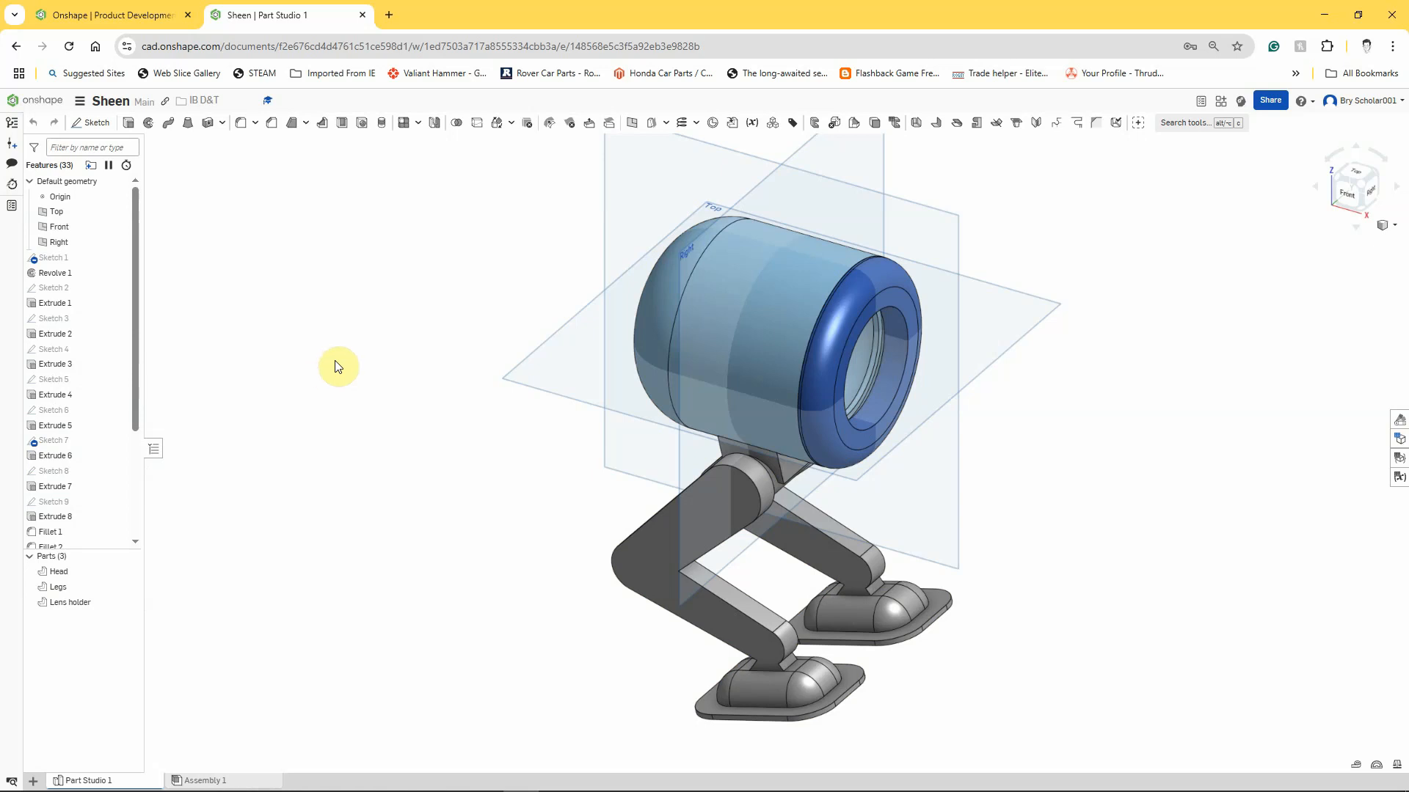
right_drag(409, 453, 438, 438)
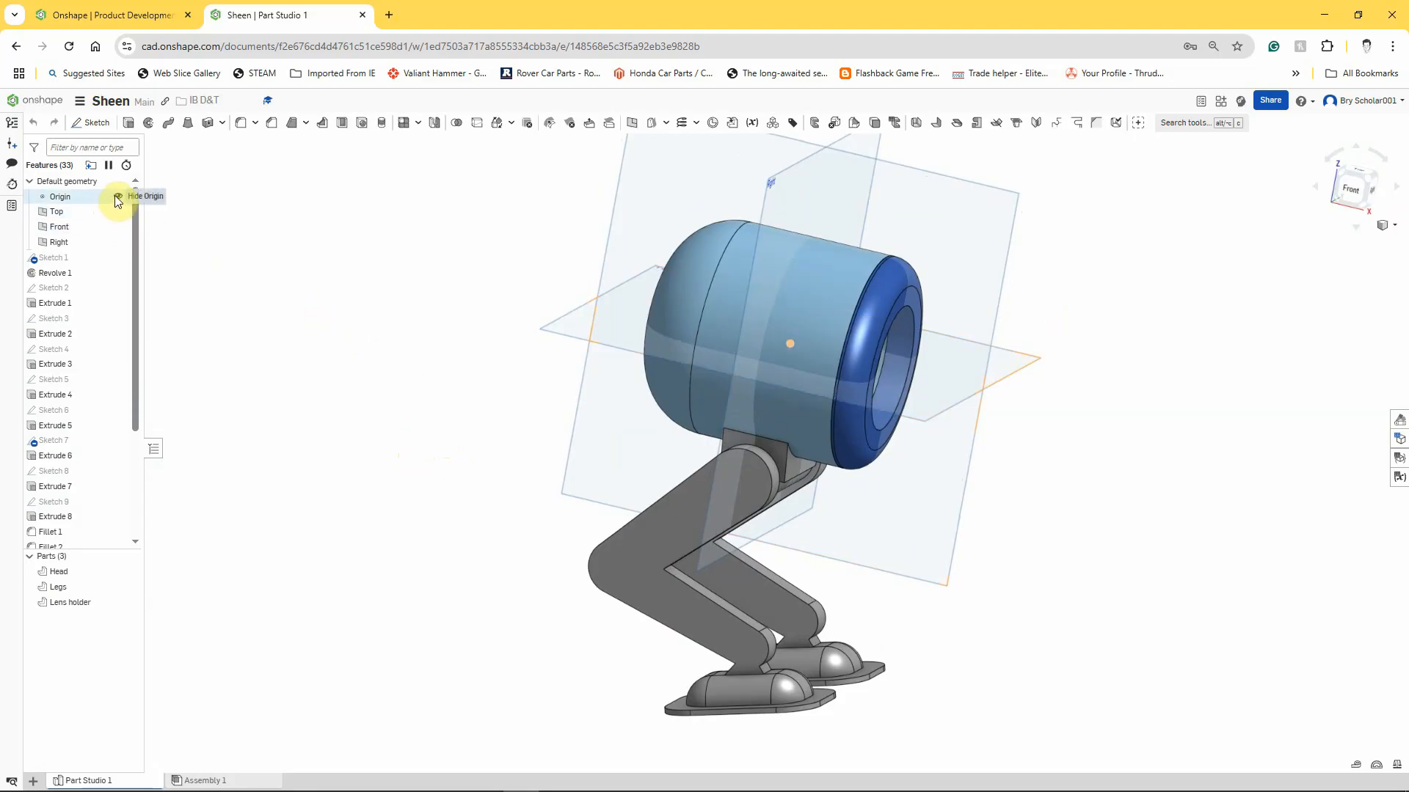
click(116, 196)
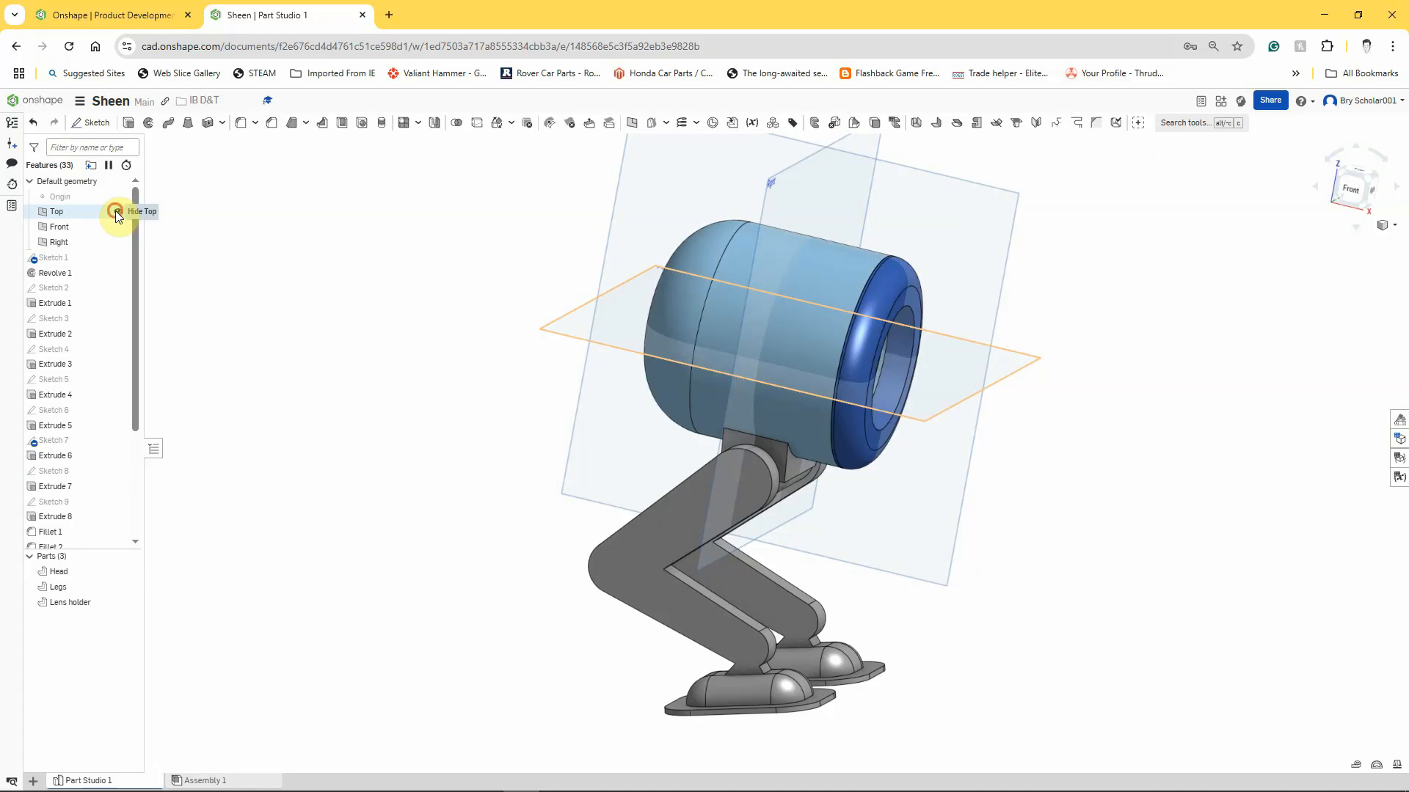
click(116, 211)
click(116, 226)
click(116, 242)
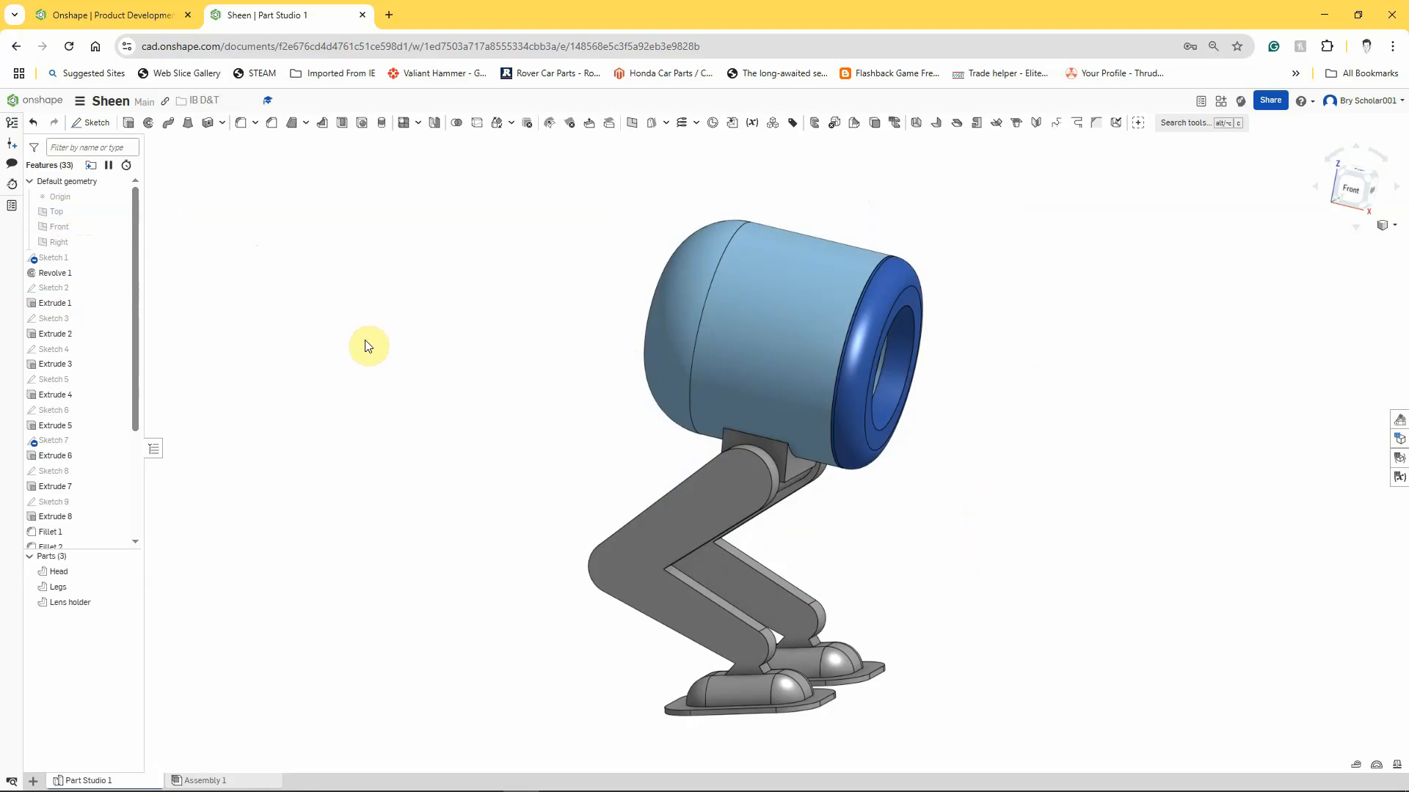
Start a new sketch on the flat outer side face of the near leg and view it face-on.
right_click(679, 525)
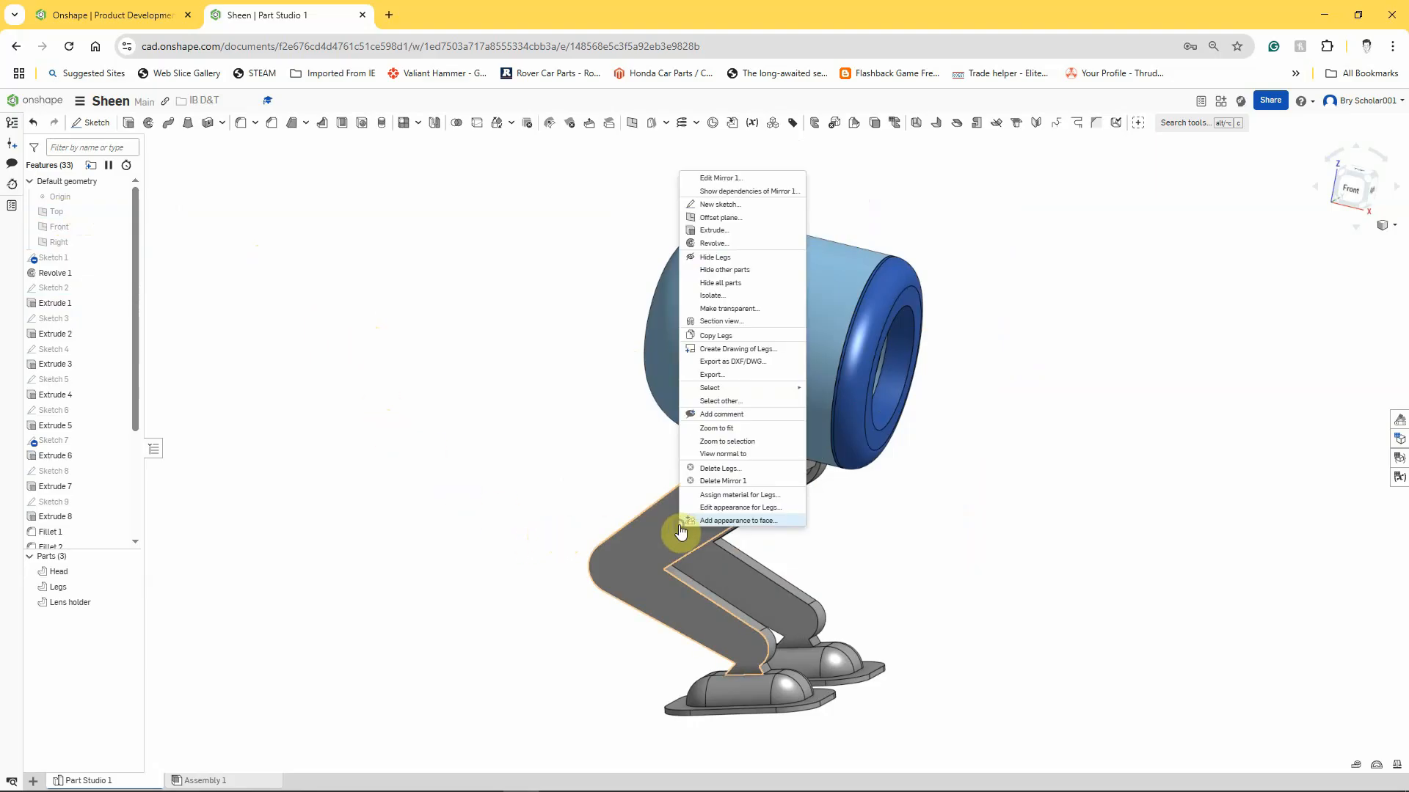
click(720, 207)
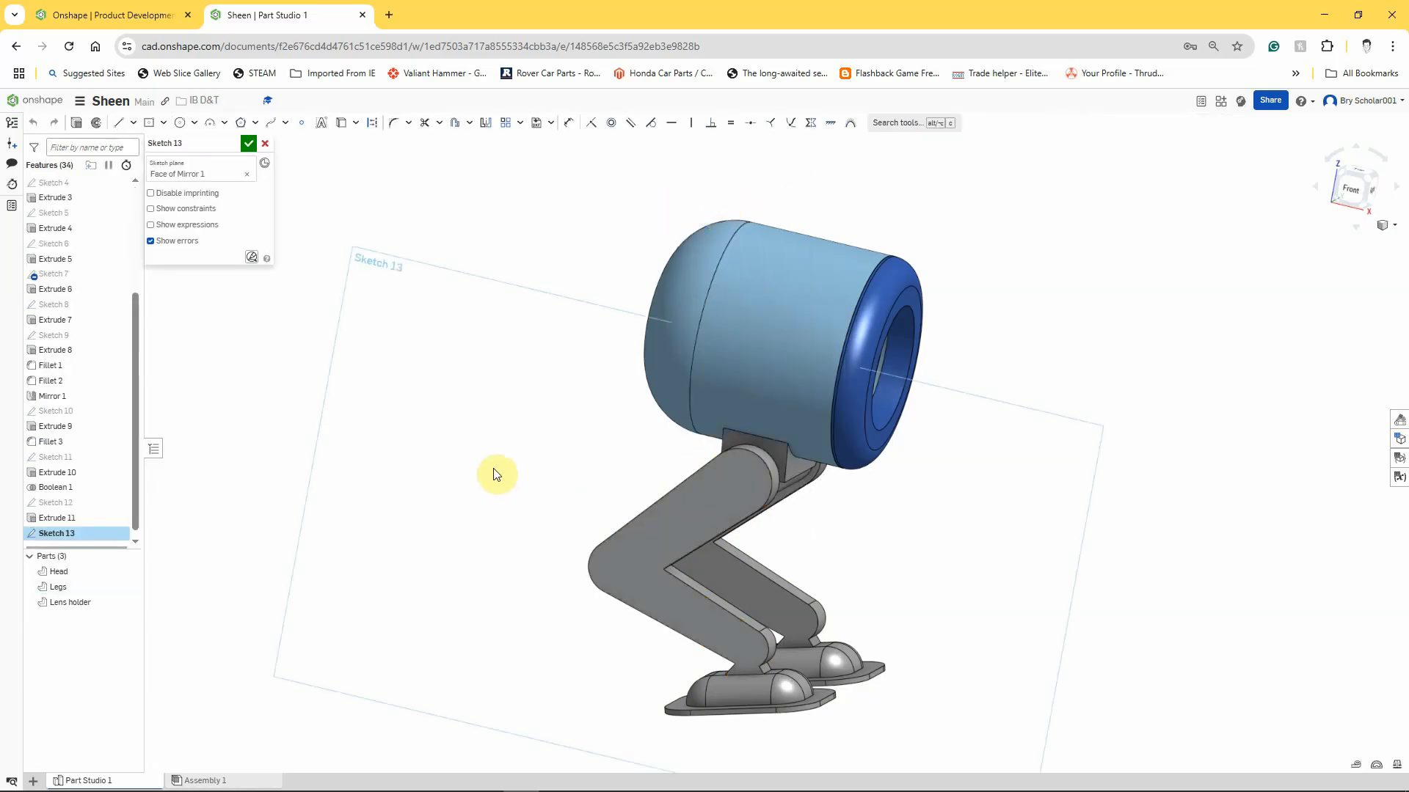
key(n)
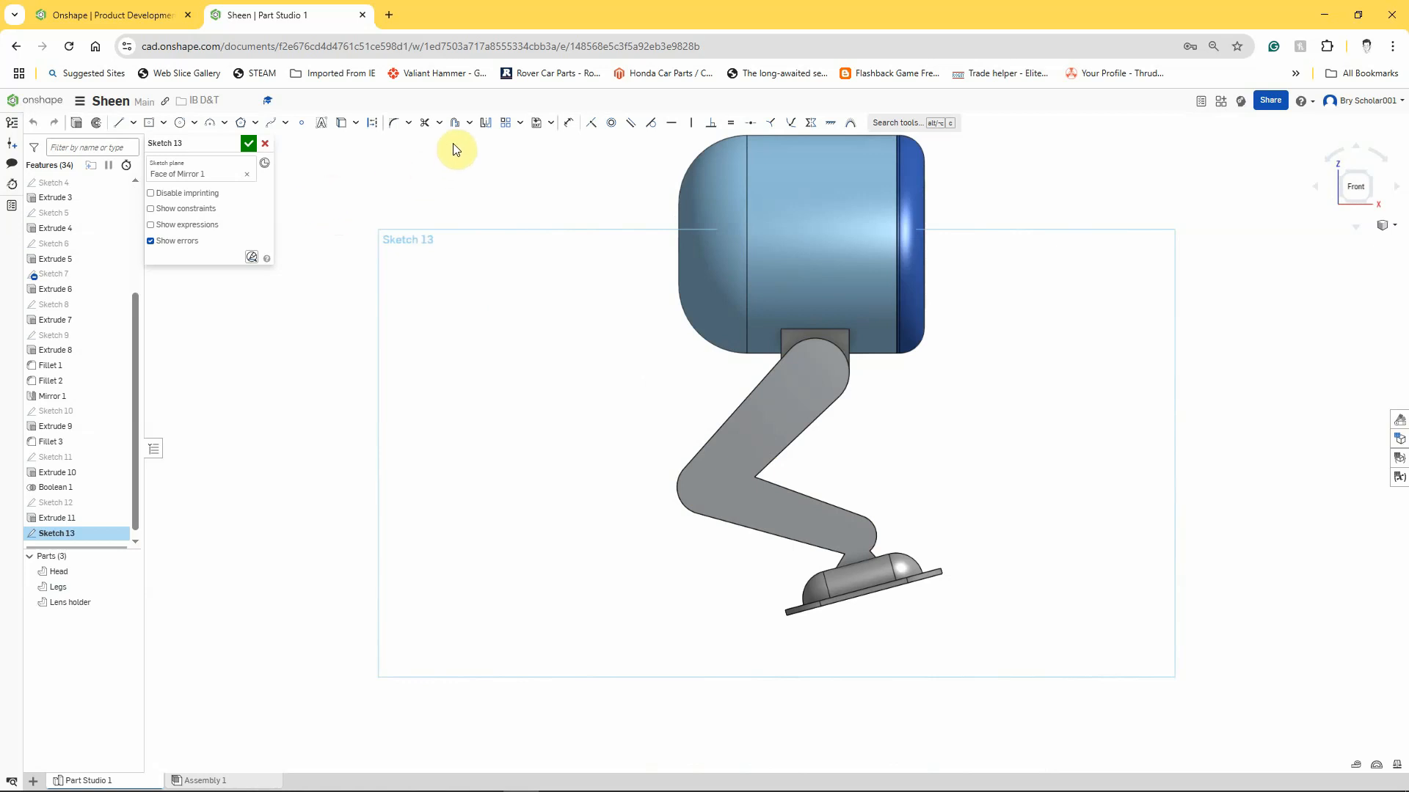
Offset the outline of the leg's side face inward by 2 mm.
click(452, 122)
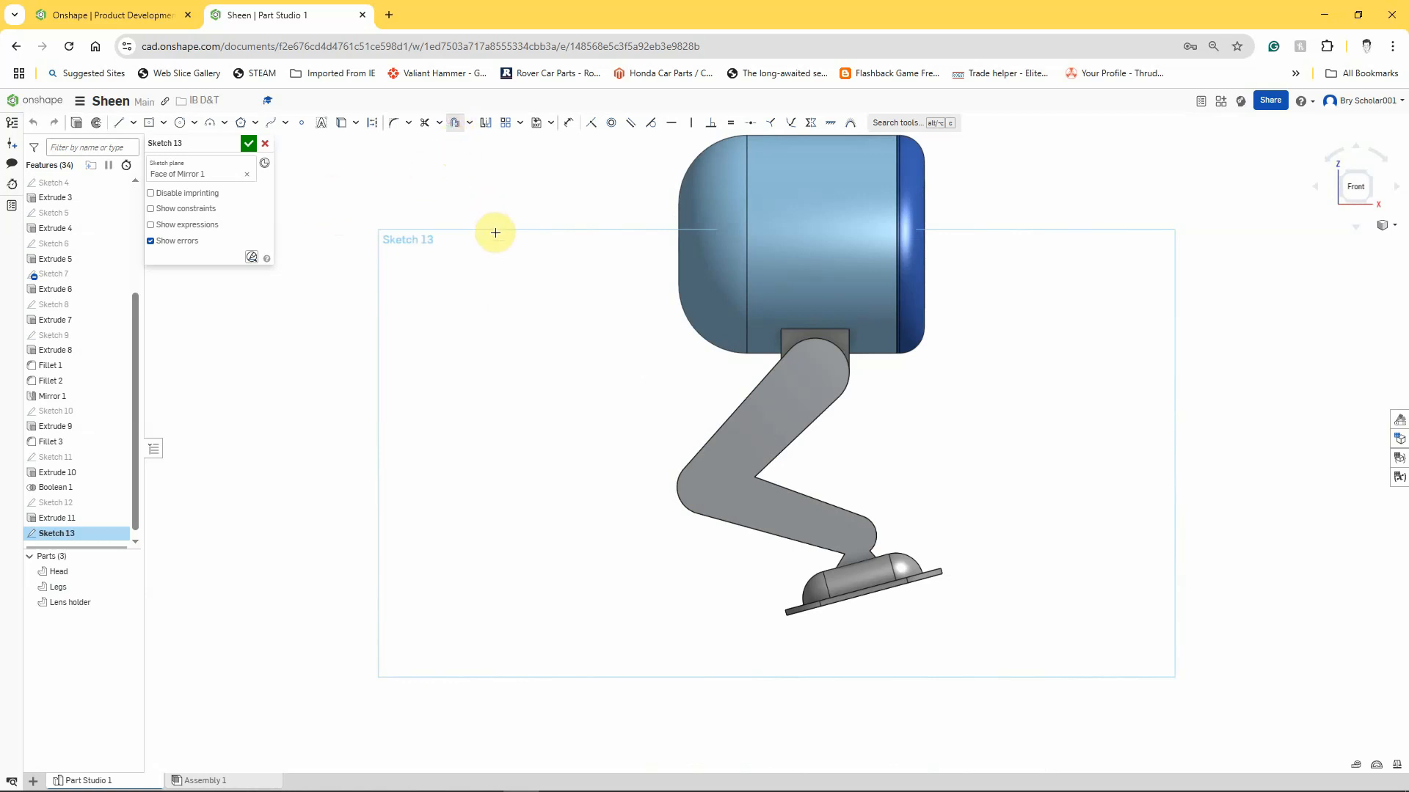
click(778, 409)
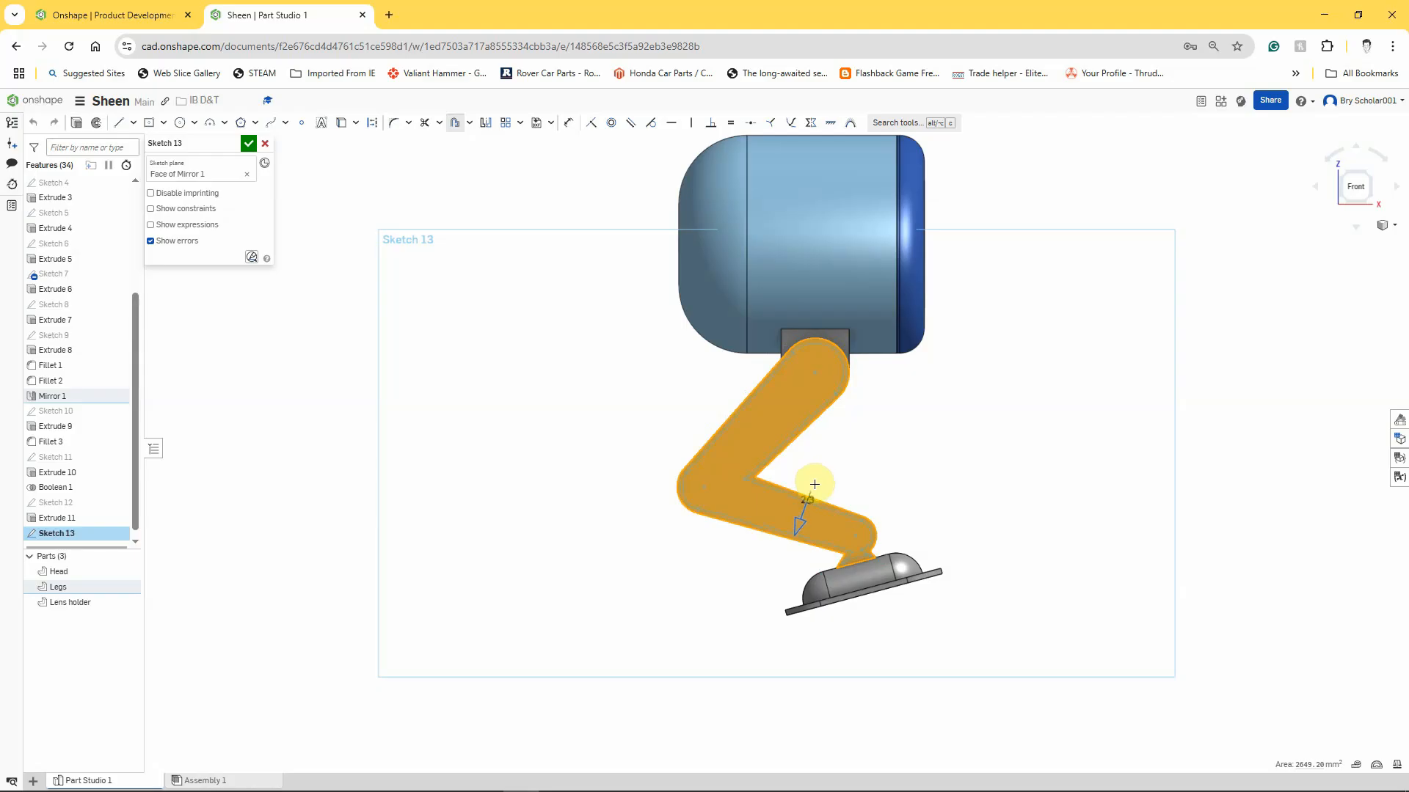
click(857, 442)
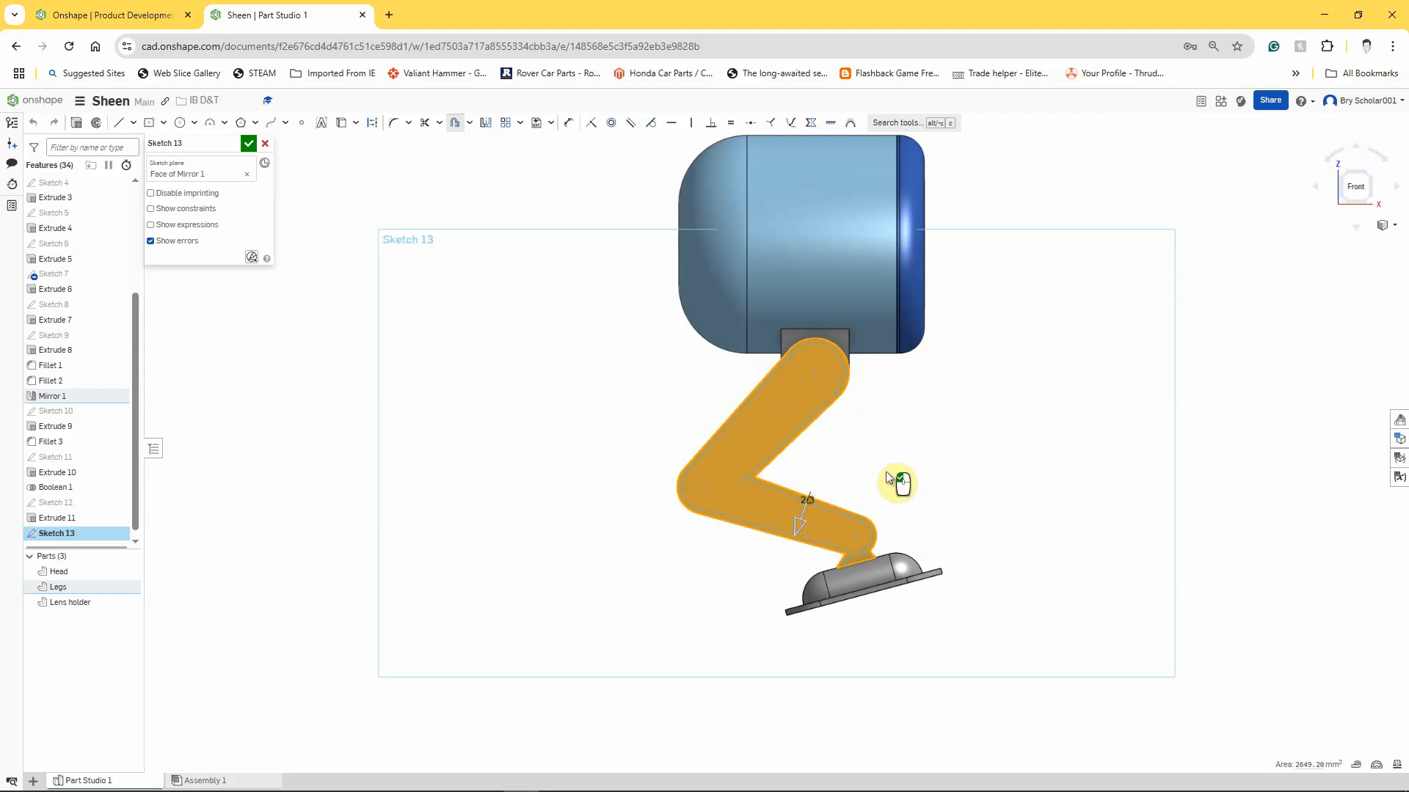
scroll(896, 481, down, 6)
scroll(854, 577, down, 2)
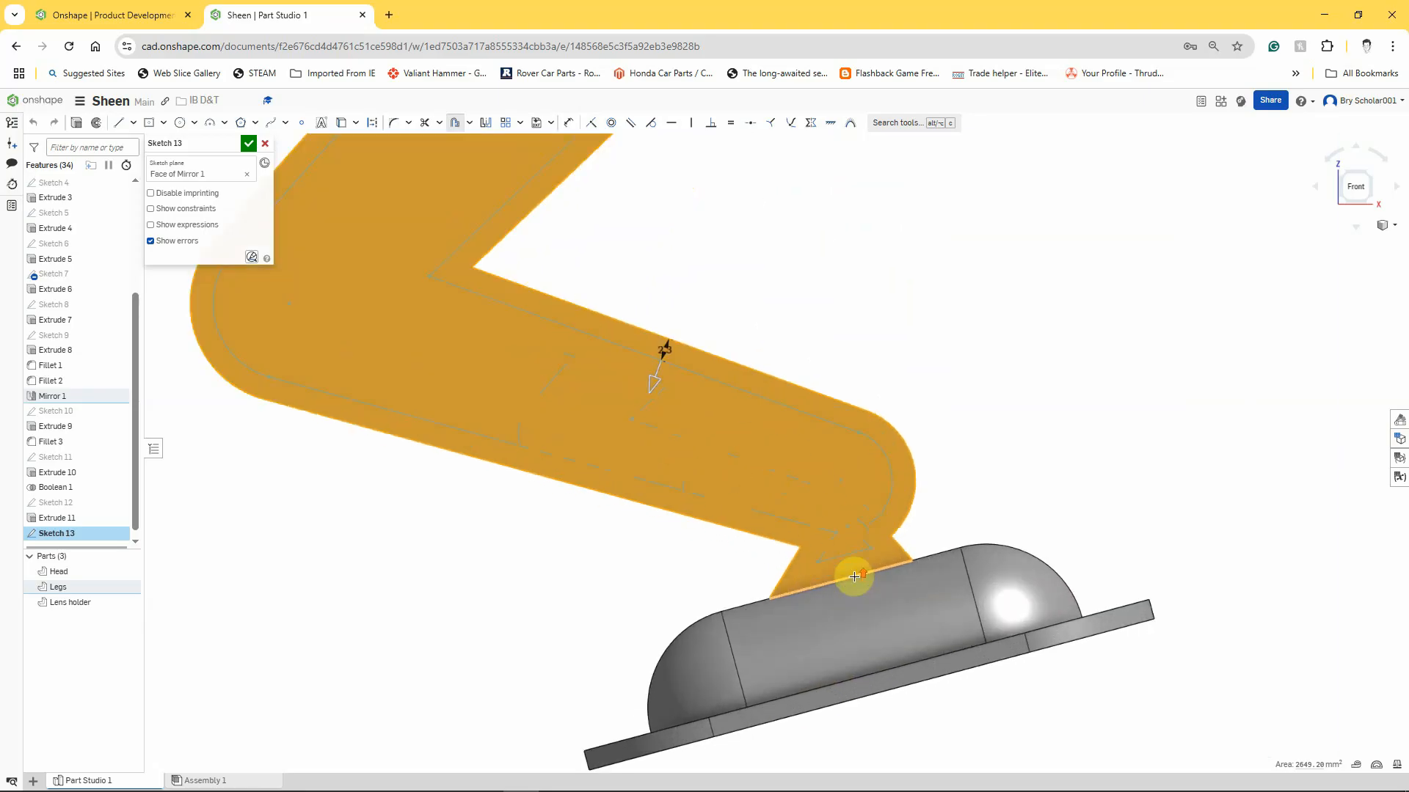
click(790, 291)
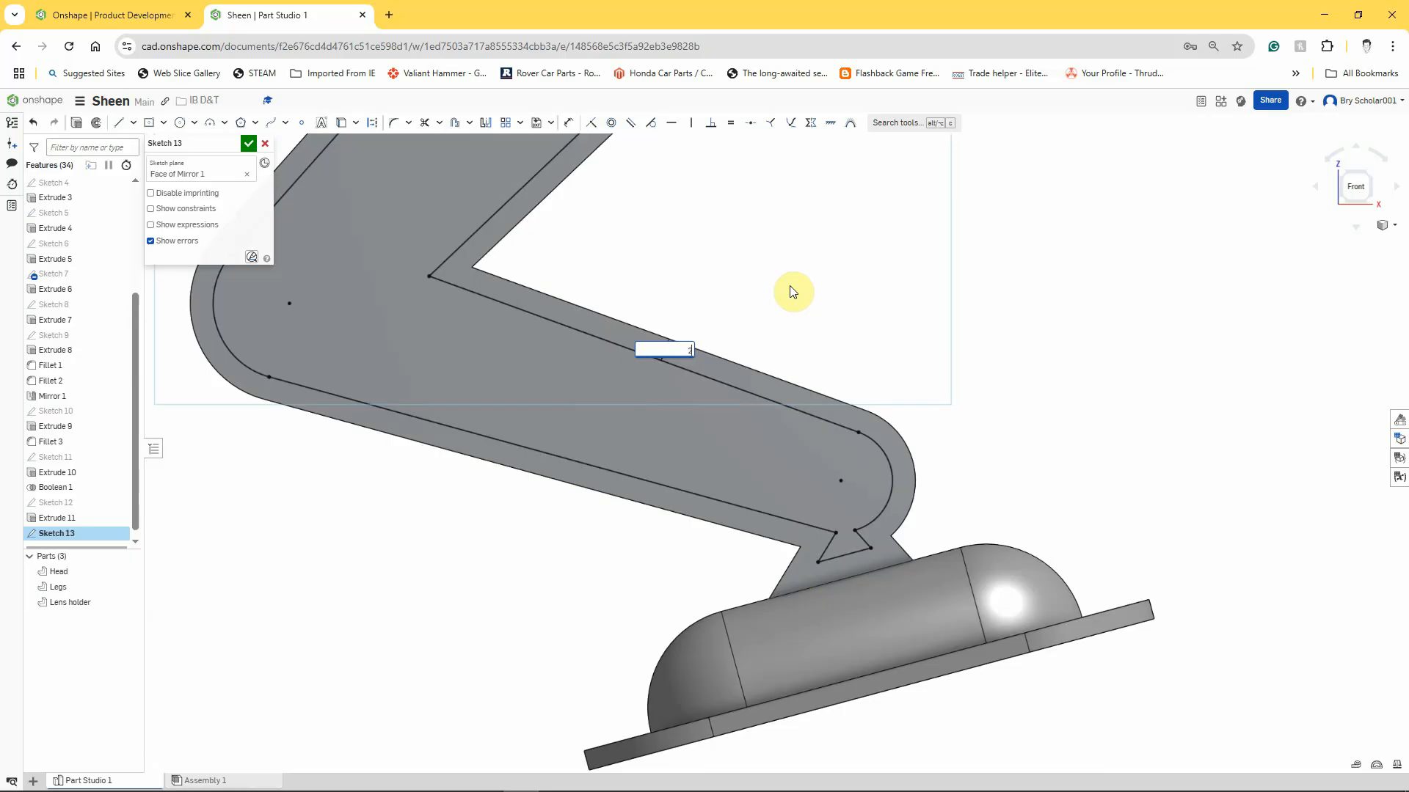
text(2)
key(Return)
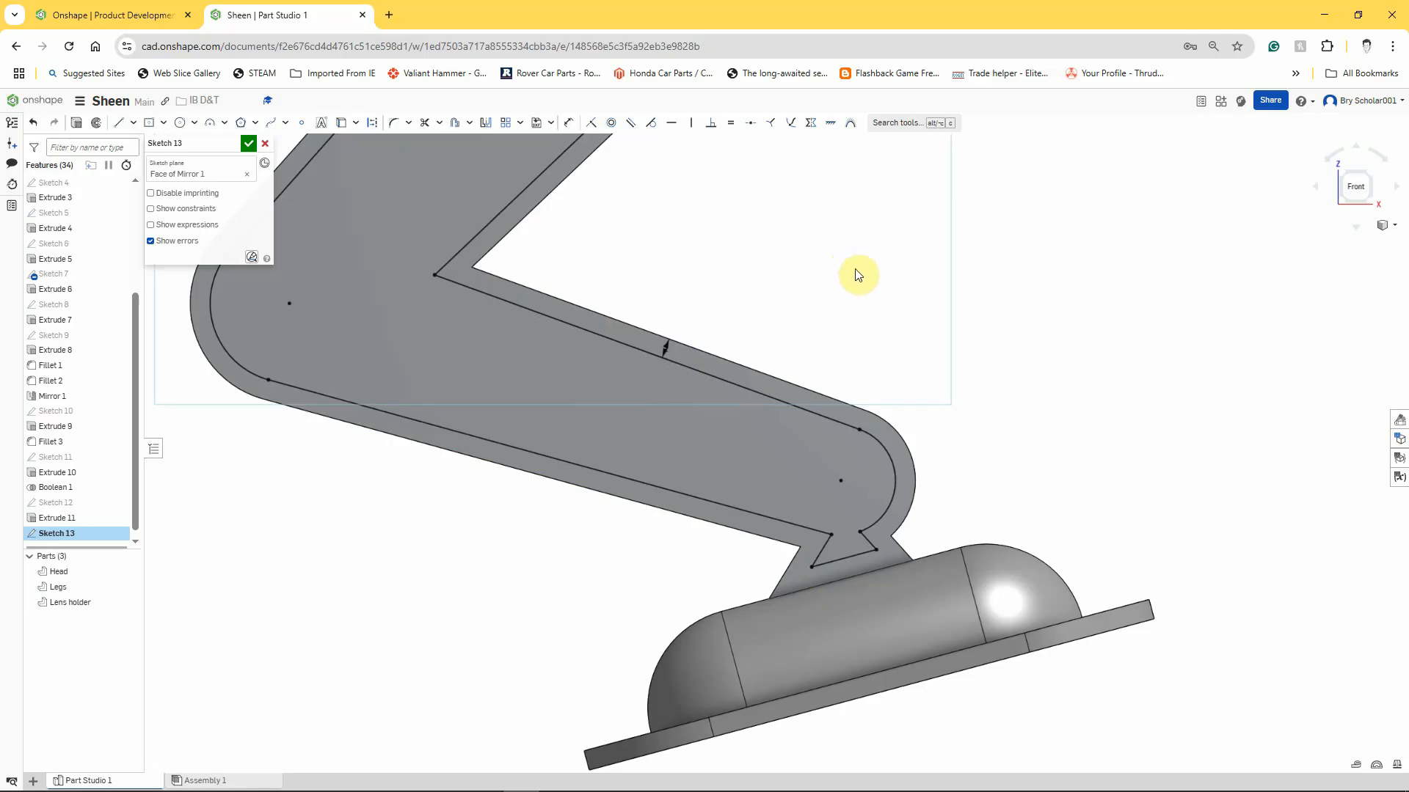
Extend the offset arc at the leg's ankle end to meet the offset line along the lower leg's underside.
click(876, 552)
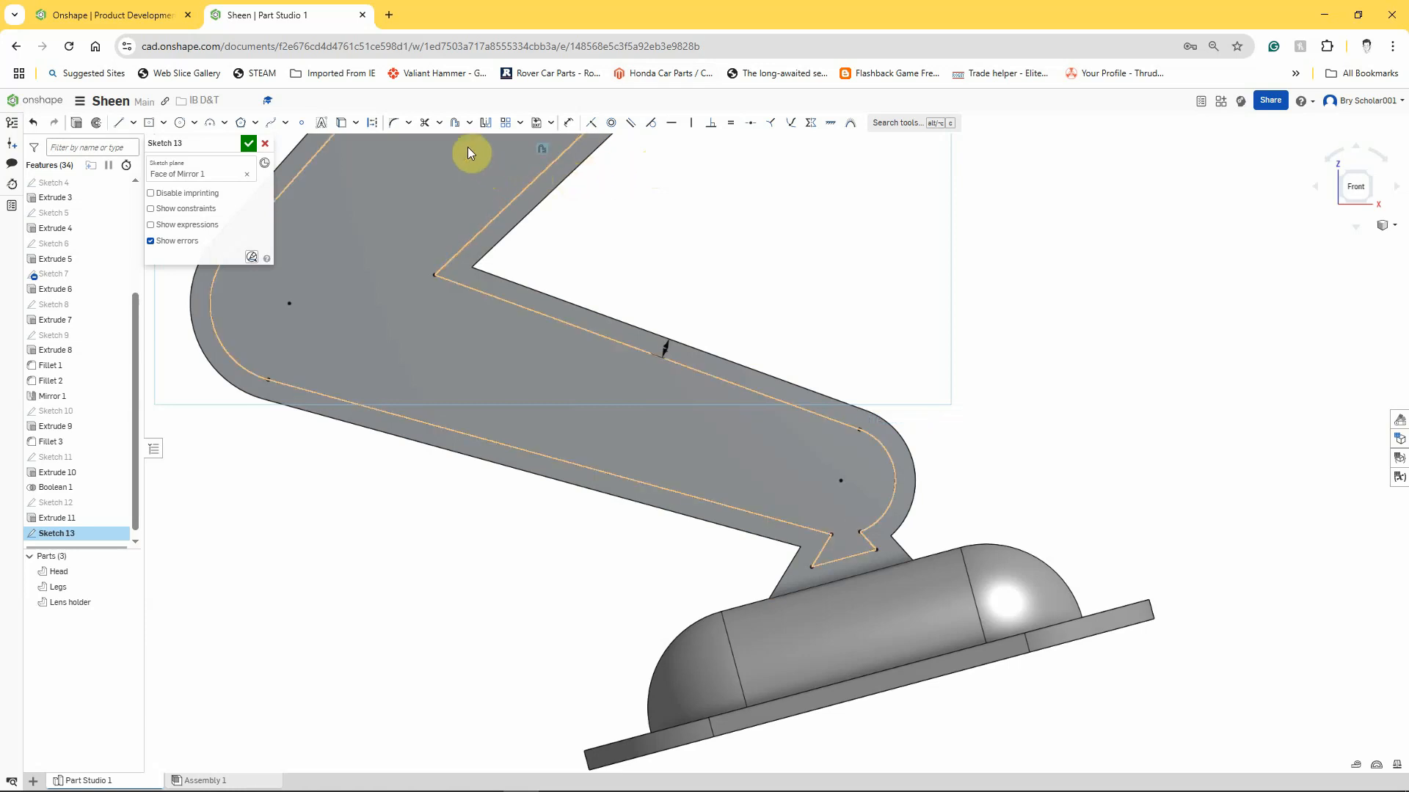
click(438, 123)
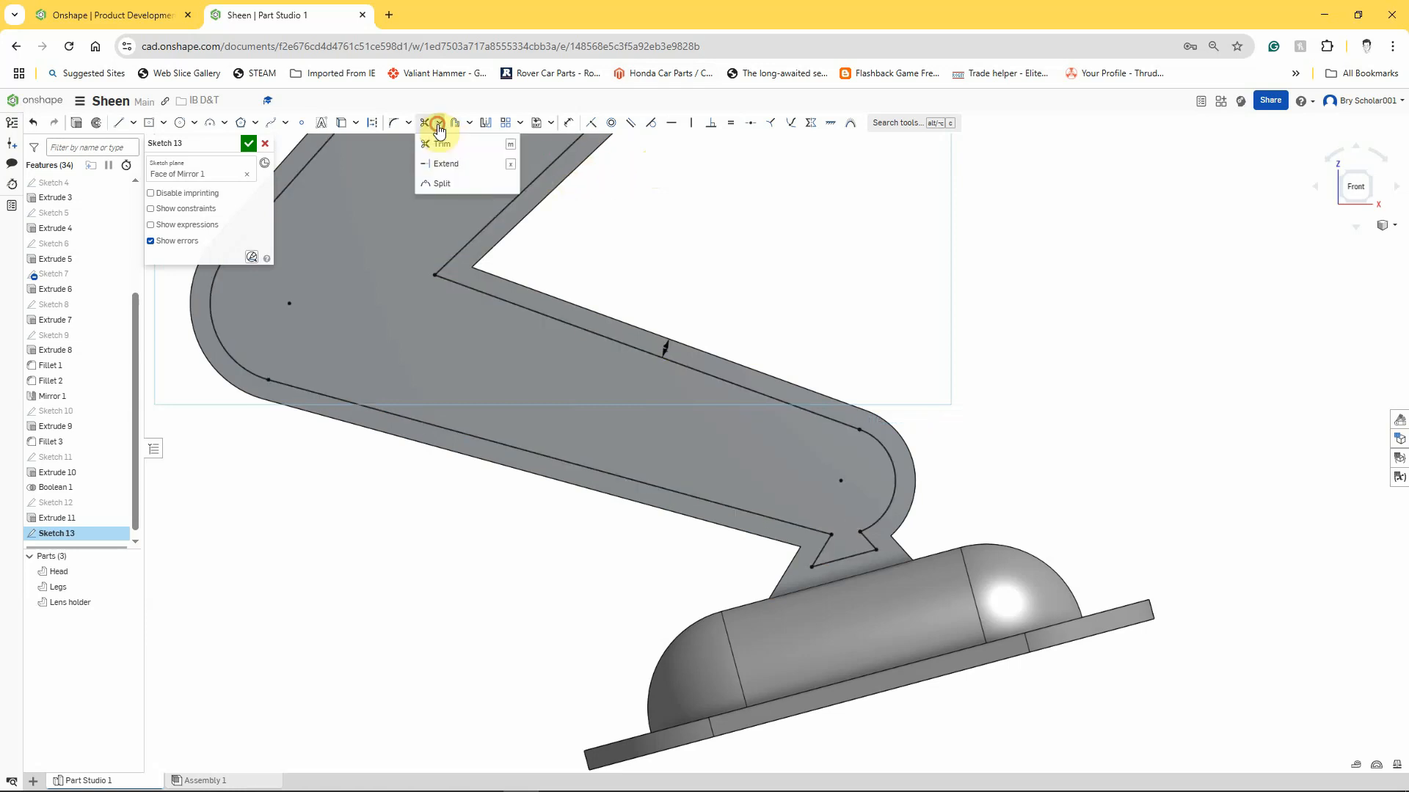
click(443, 163)
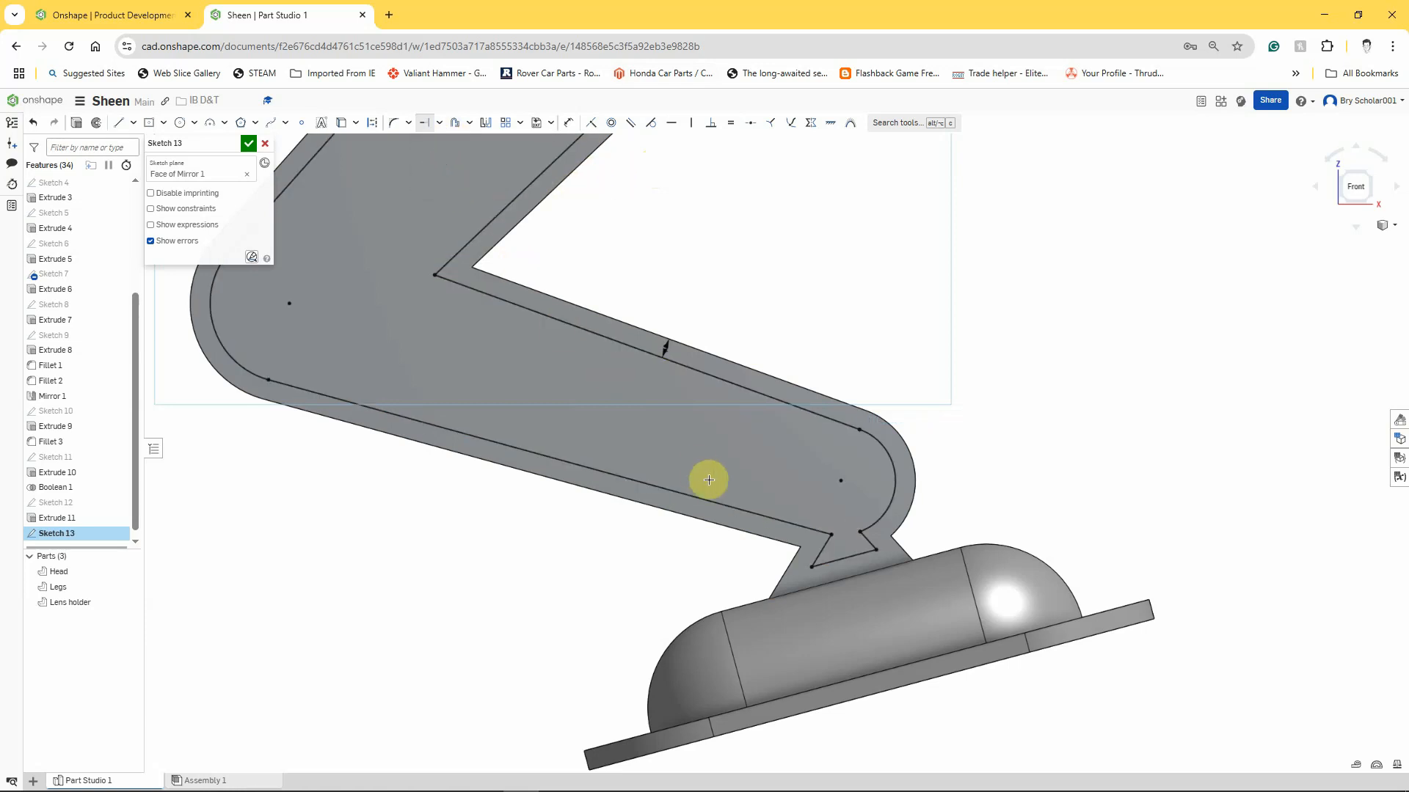
click(866, 527)
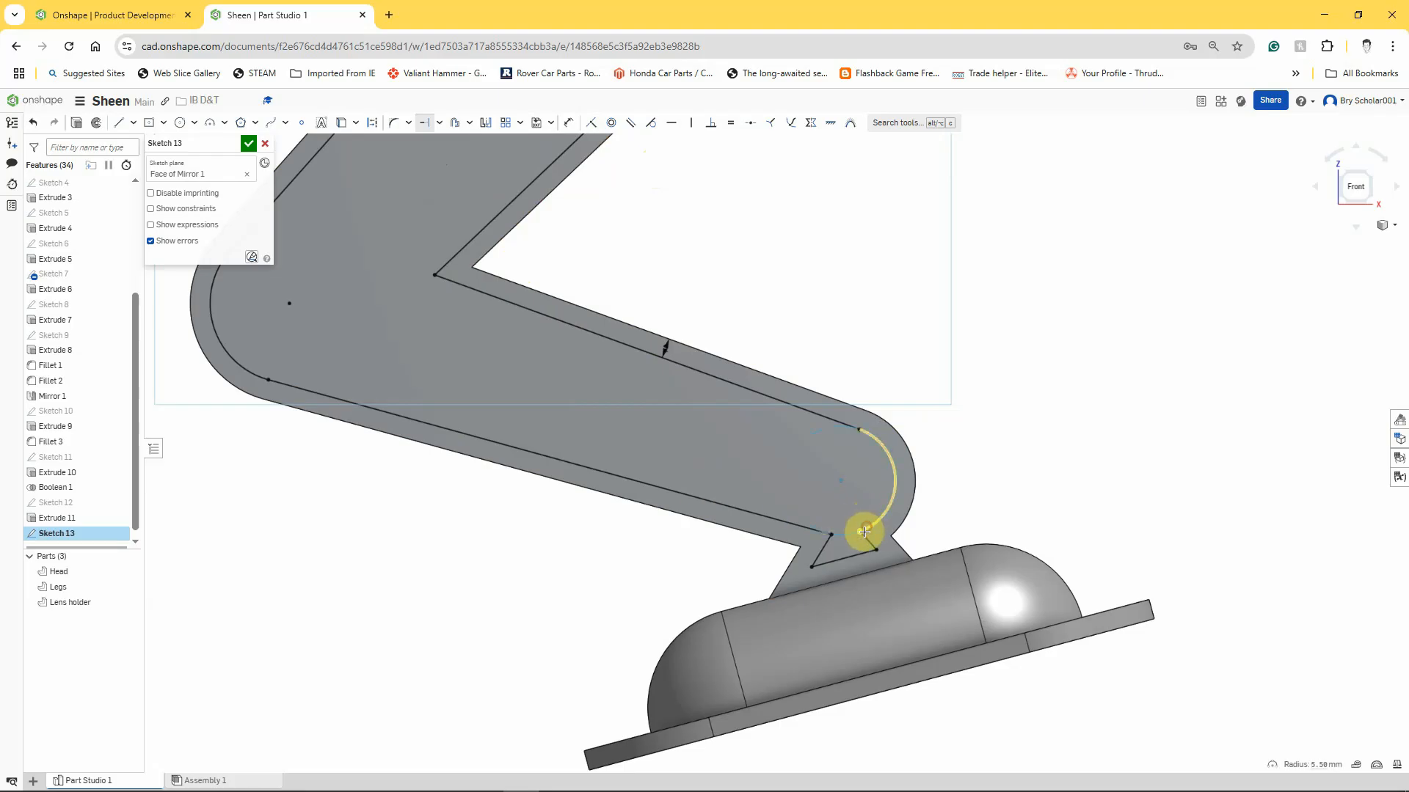
click(824, 535)
click(792, 506)
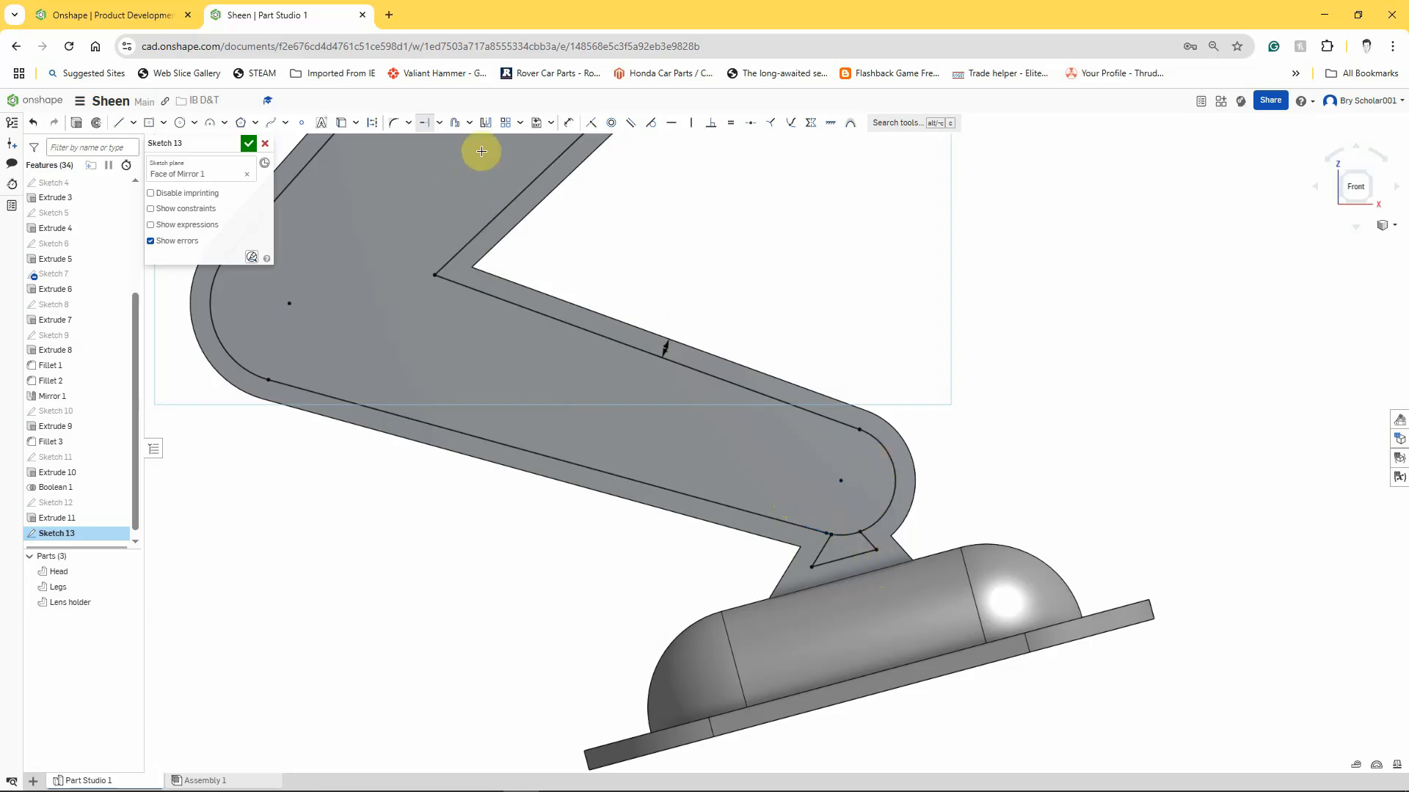
Trim away the three offset lines inside the ankle connector so that only the rounded leg profile remains.
scroll(812, 560, up, 10)
scroll(800, 506, up, 5)
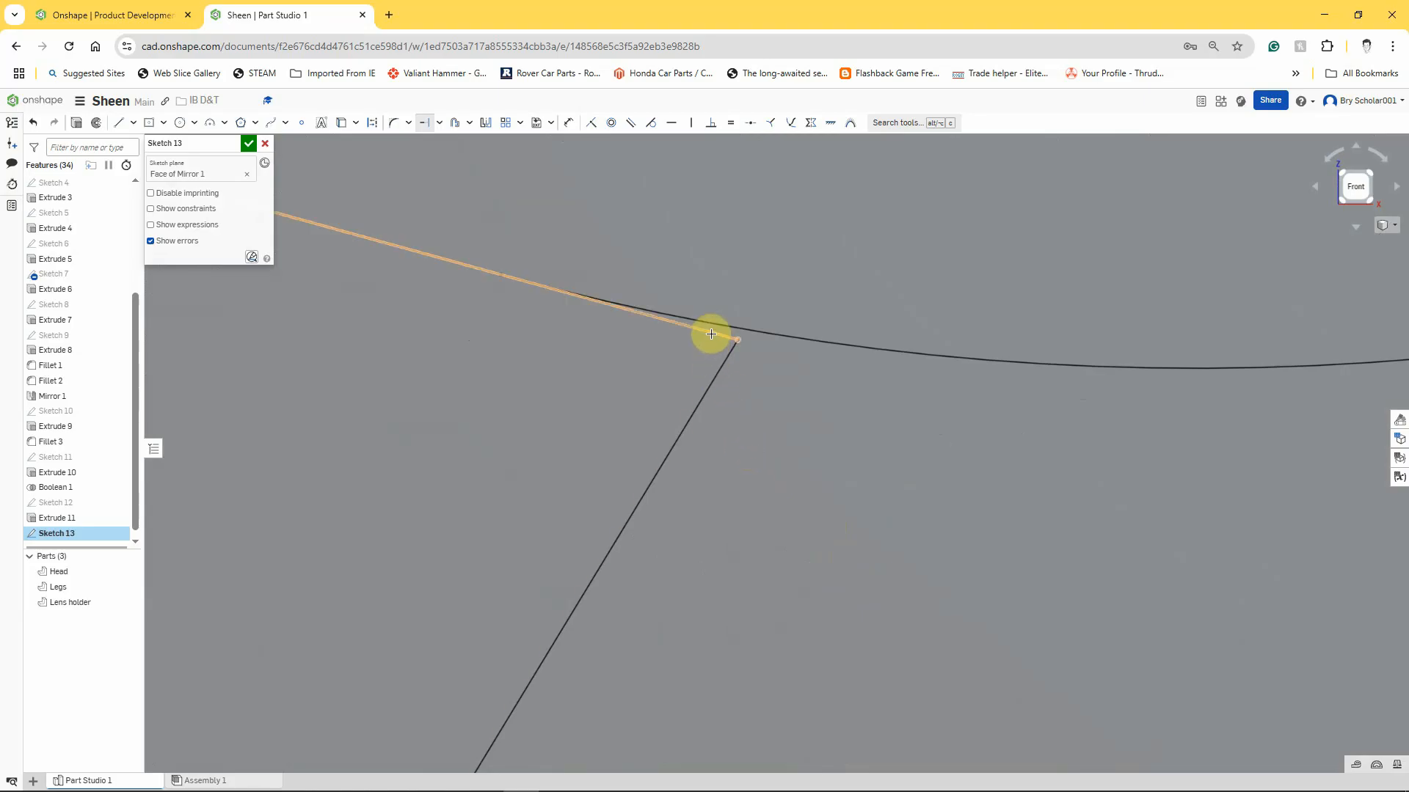
scroll(711, 334, down, 8)
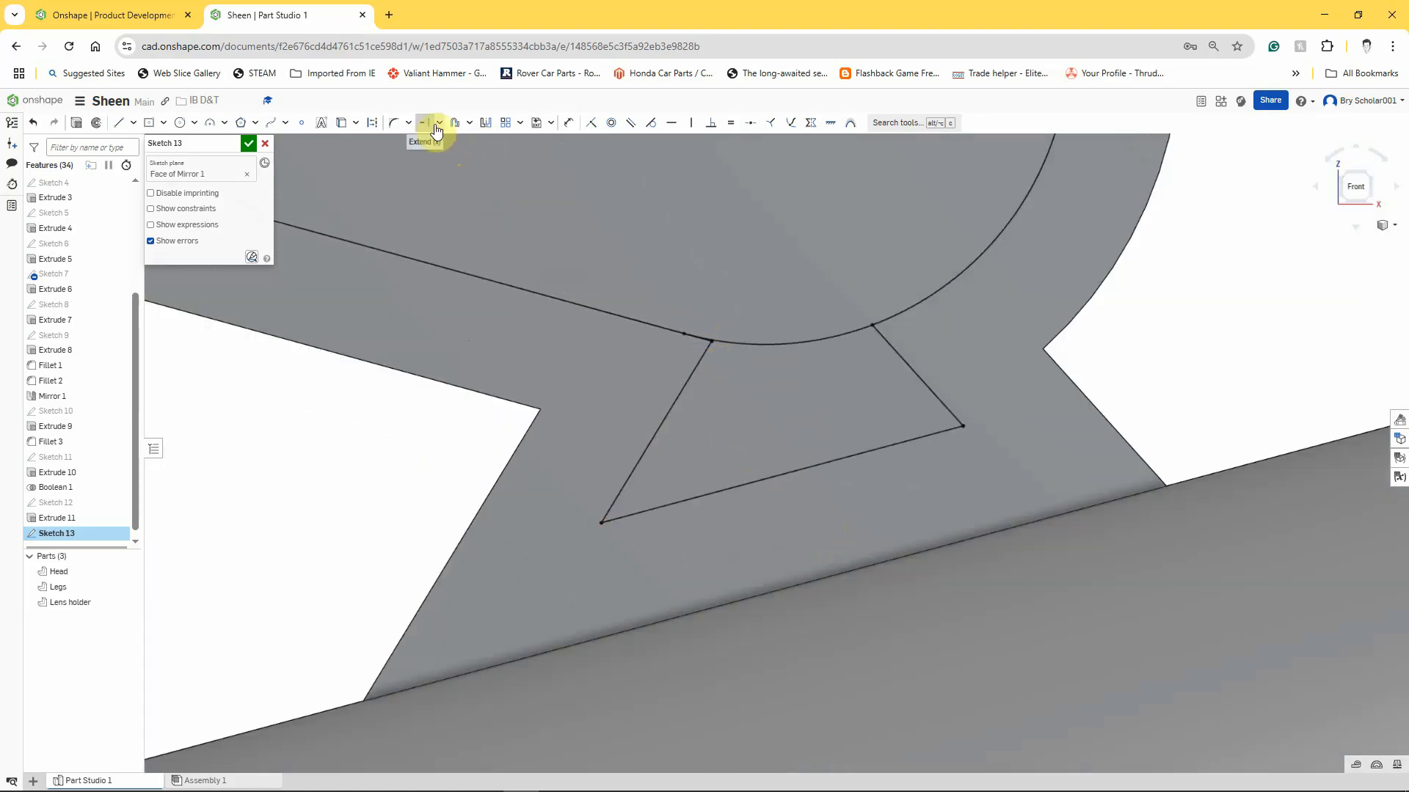
click(438, 125)
click(442, 160)
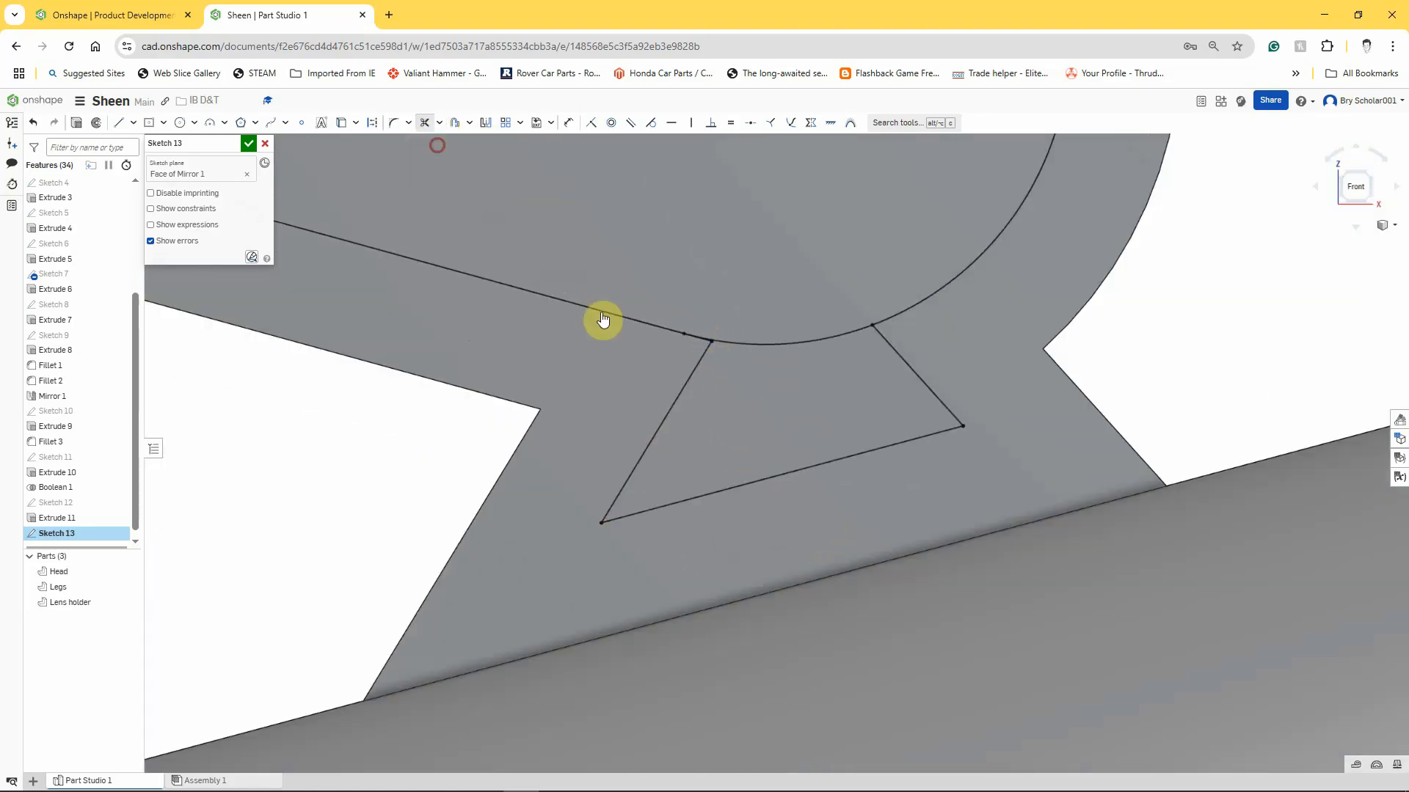
click(692, 381)
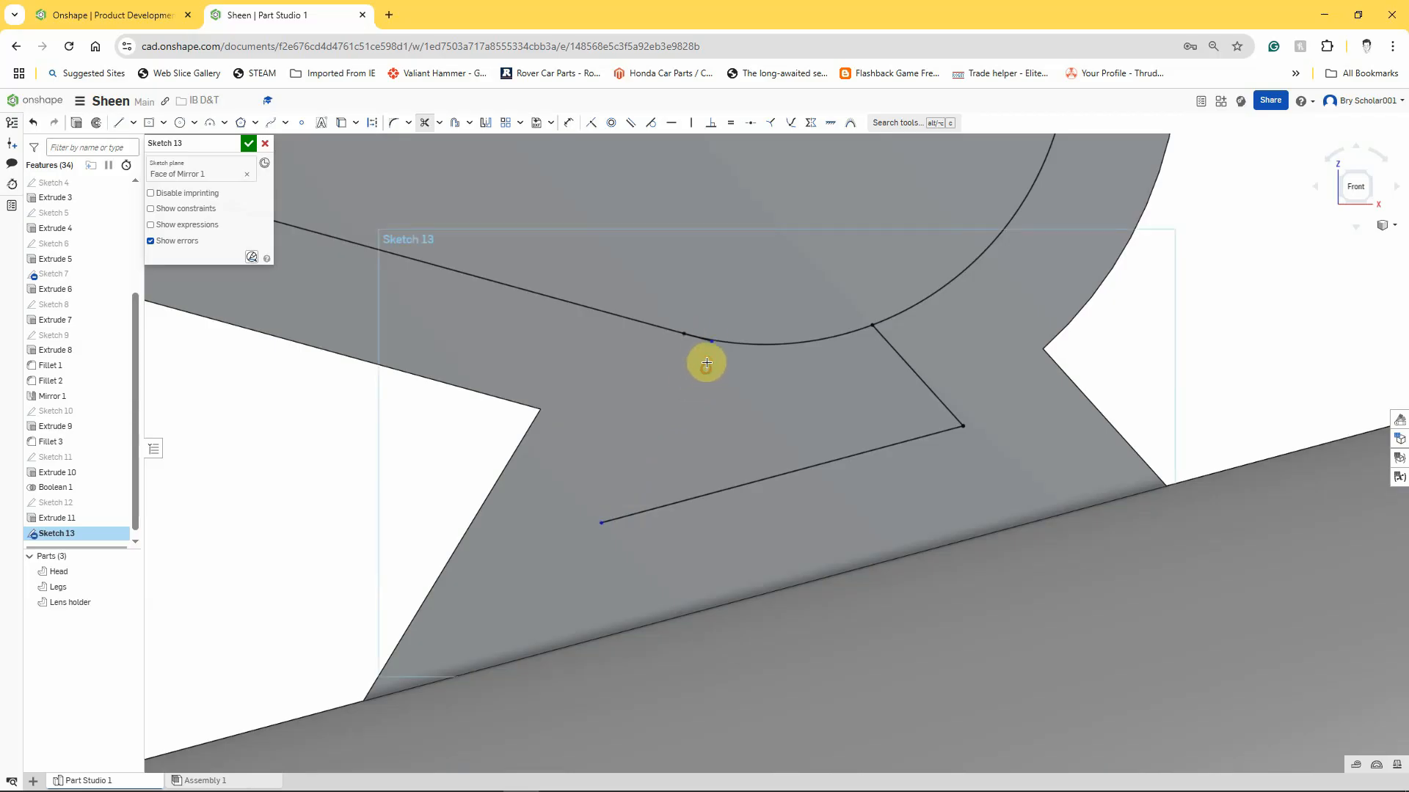
click(895, 350)
click(880, 448)
scroll(879, 446, down, 5)
scroll(877, 444, down, 5)
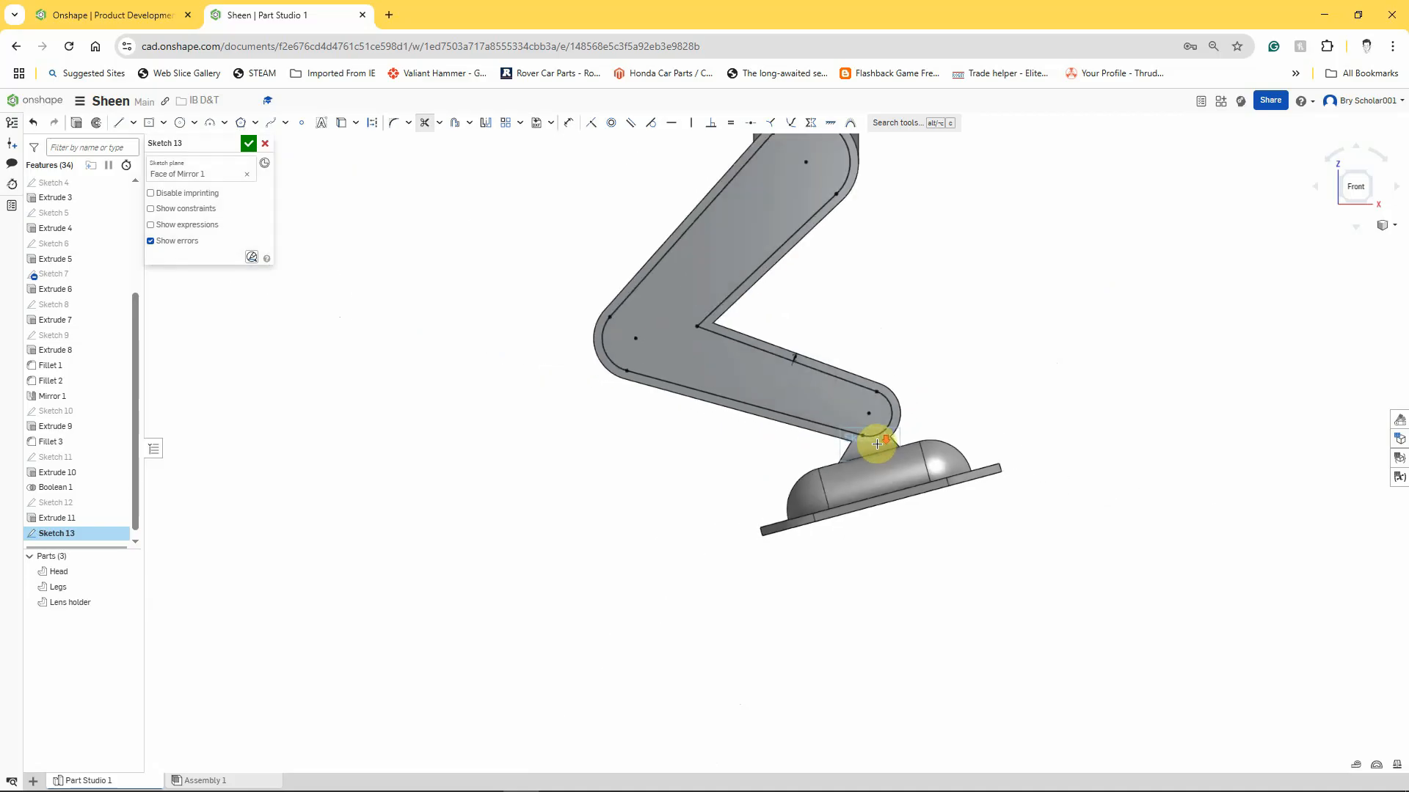
scroll(873, 299, down, 3)
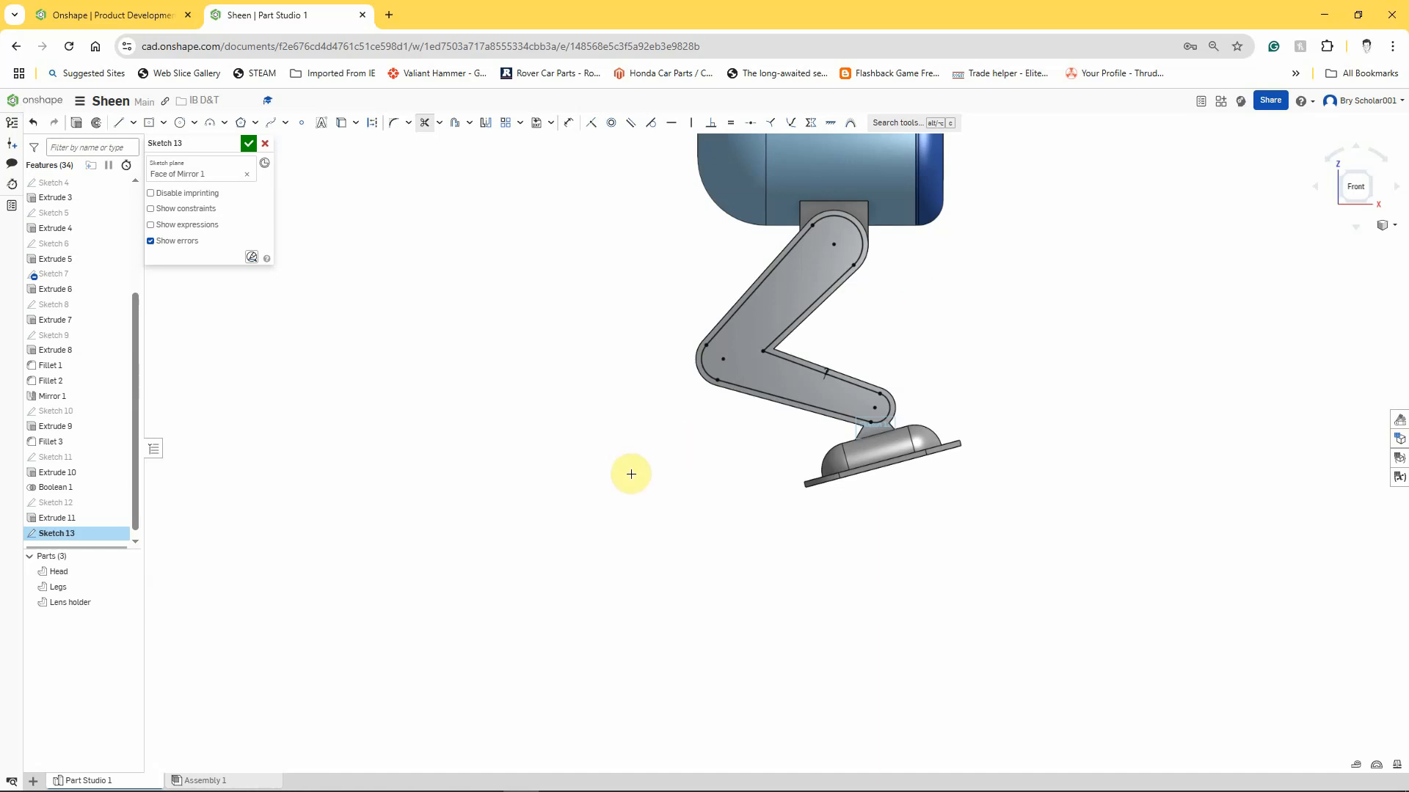
Draw circles centred on the leg's hip, knee and ankle arc centres, with diameters of about 12.3, 11.2 and 7.6 mm.
click(179, 122)
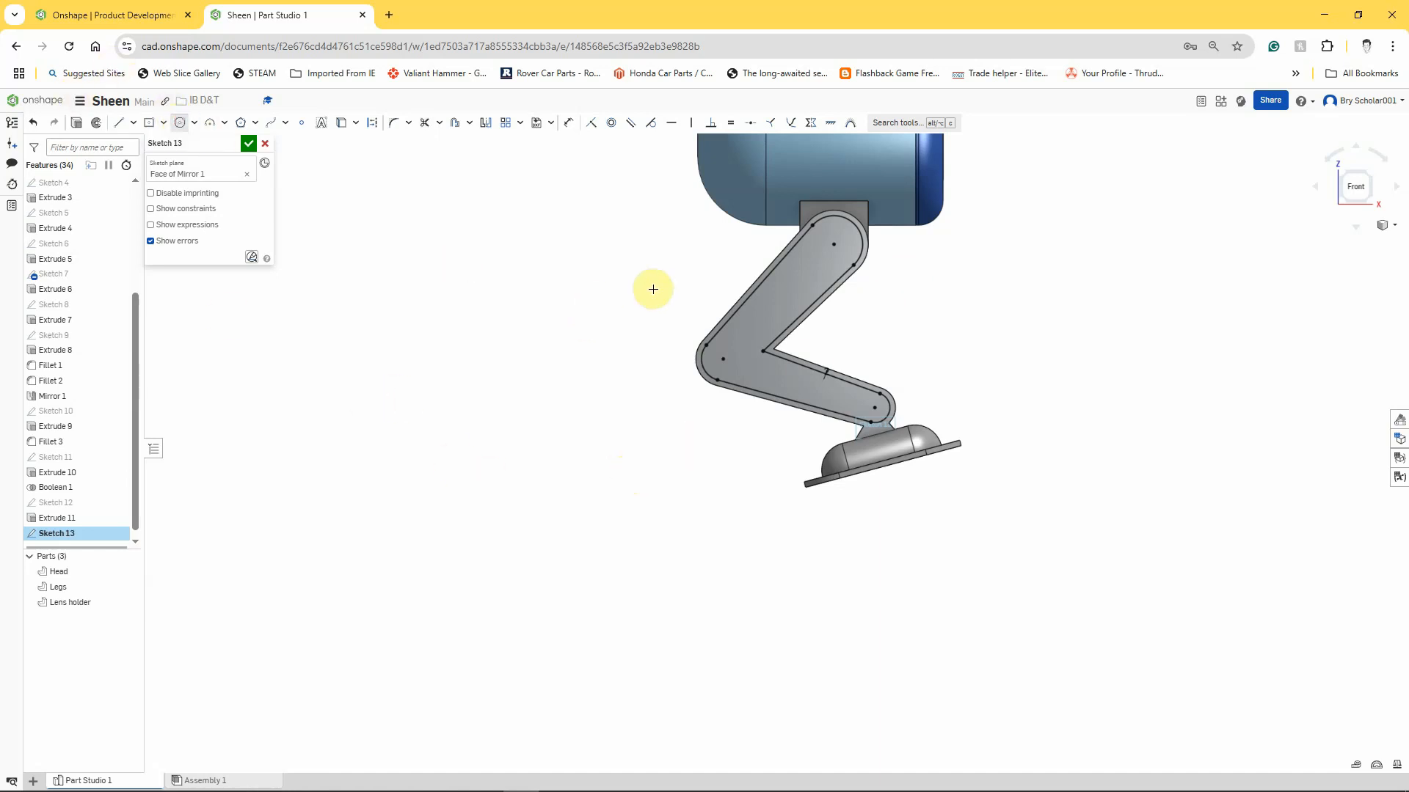
click(836, 245)
click(826, 260)
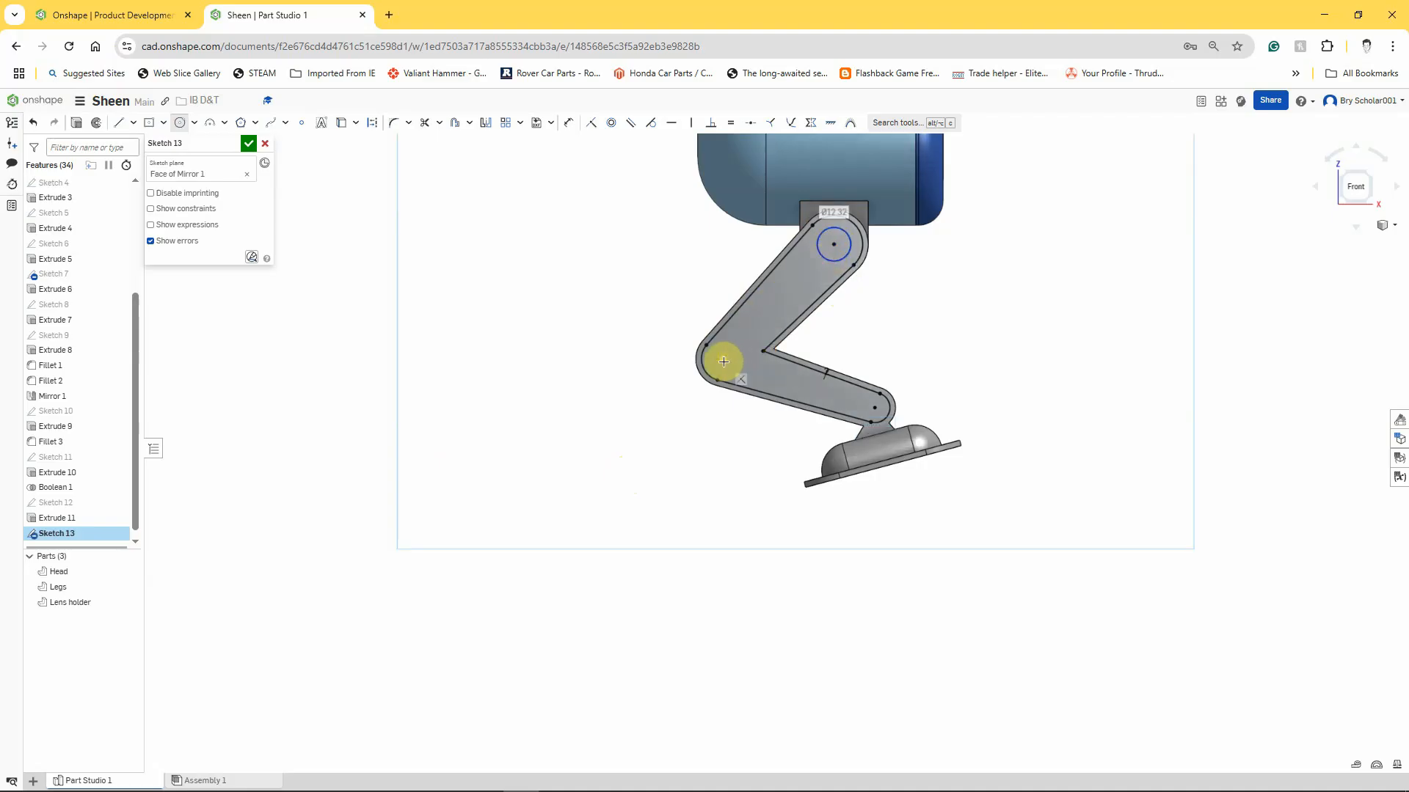
click(723, 360)
click(736, 368)
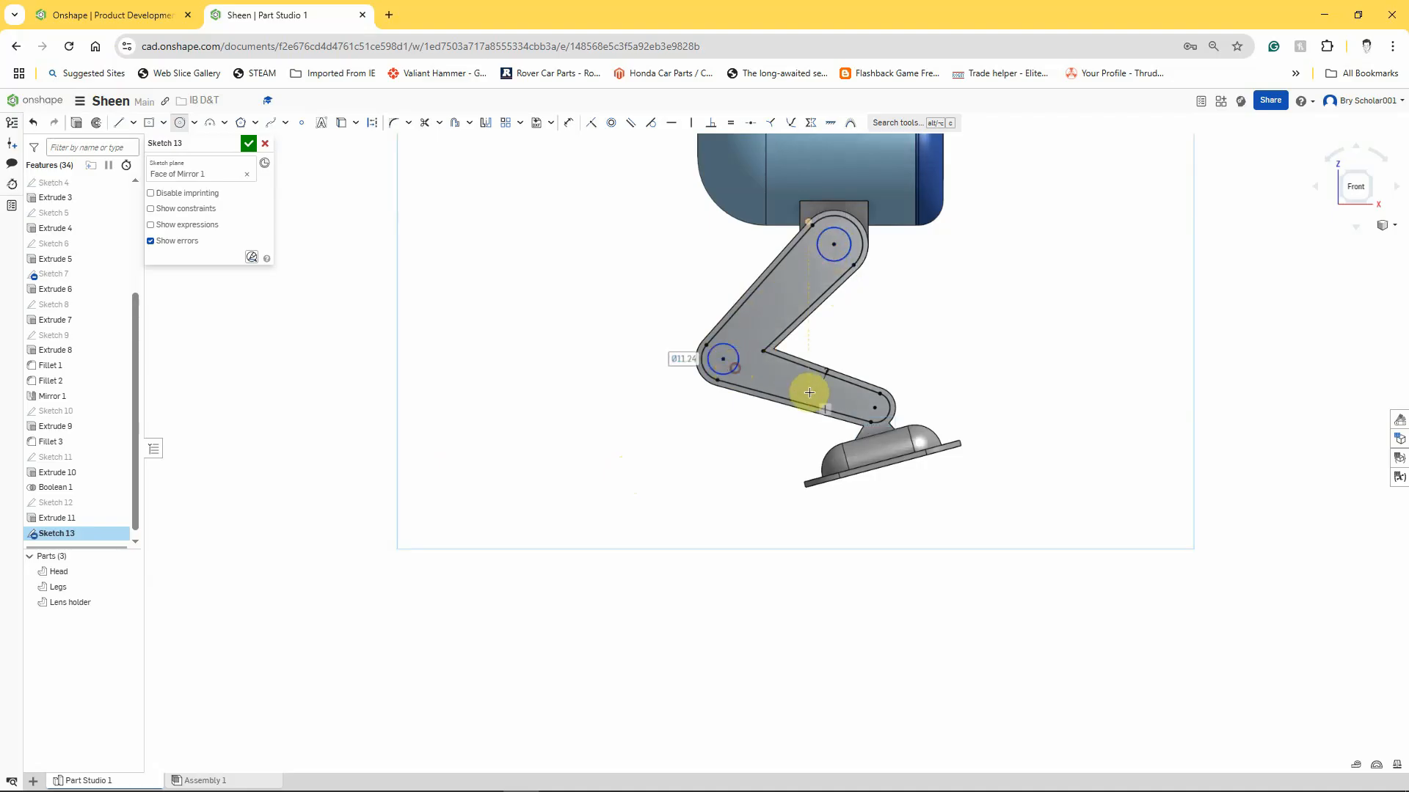
click(874, 406)
click(864, 406)
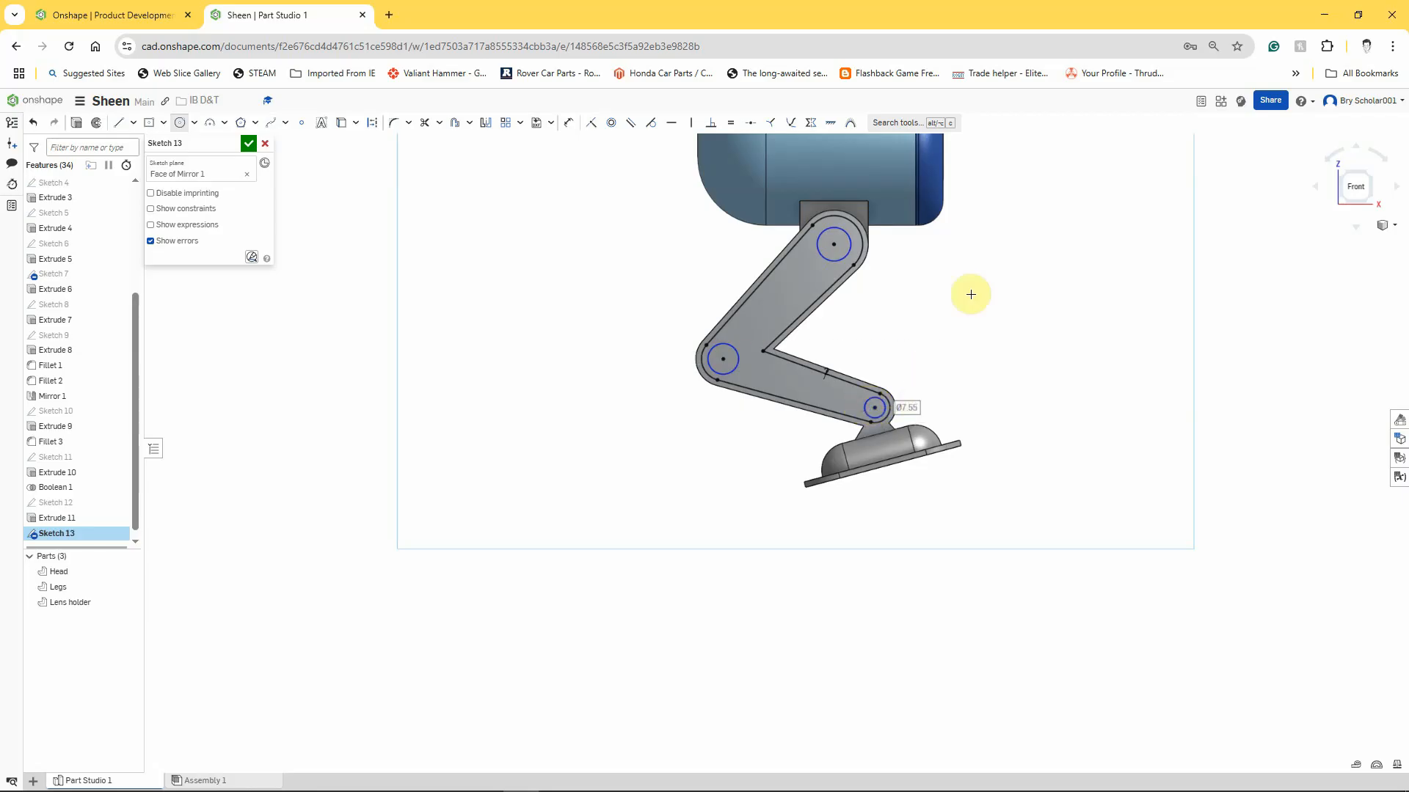
Dimension the hip circle at the top of the leg to a diameter of 16 mm.
click(567, 132)
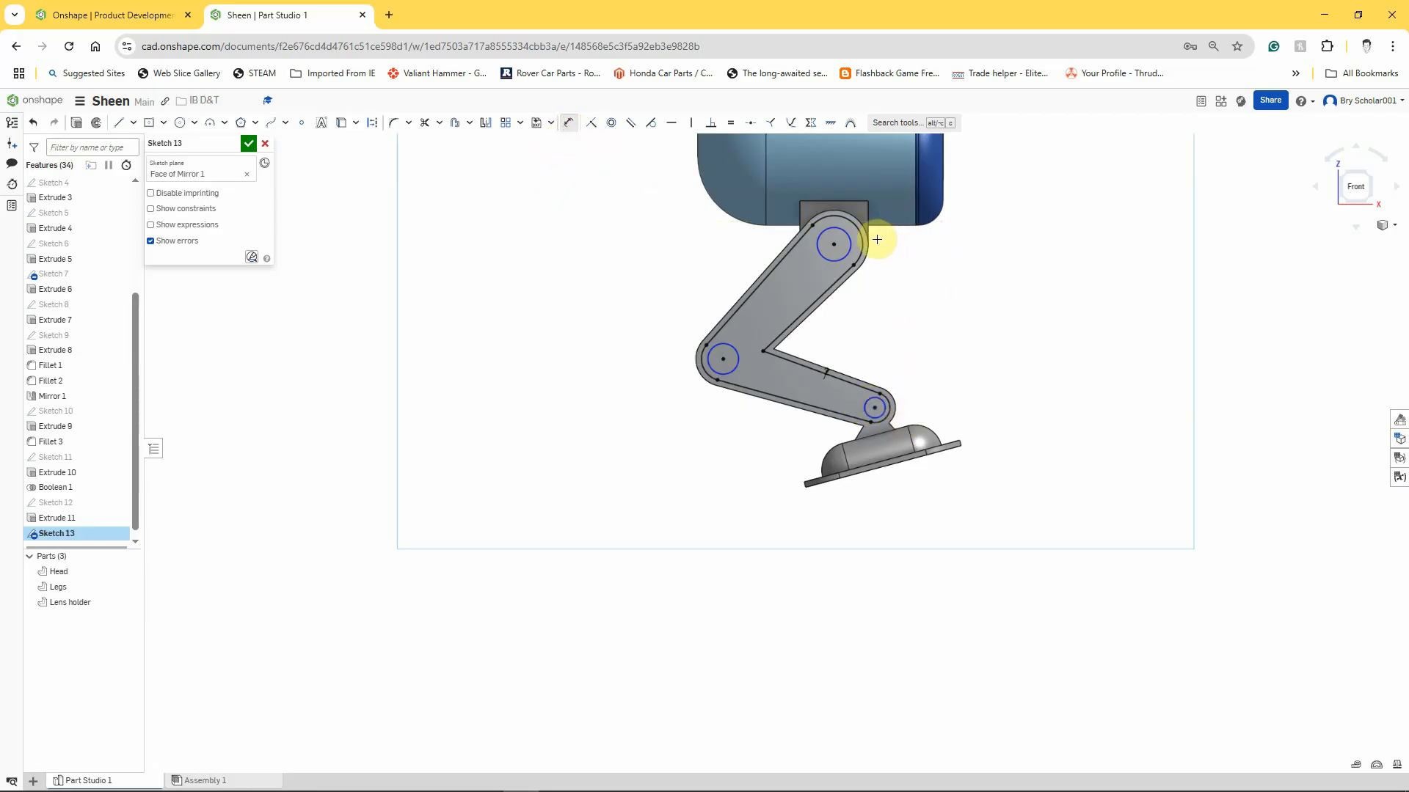
click(851, 246)
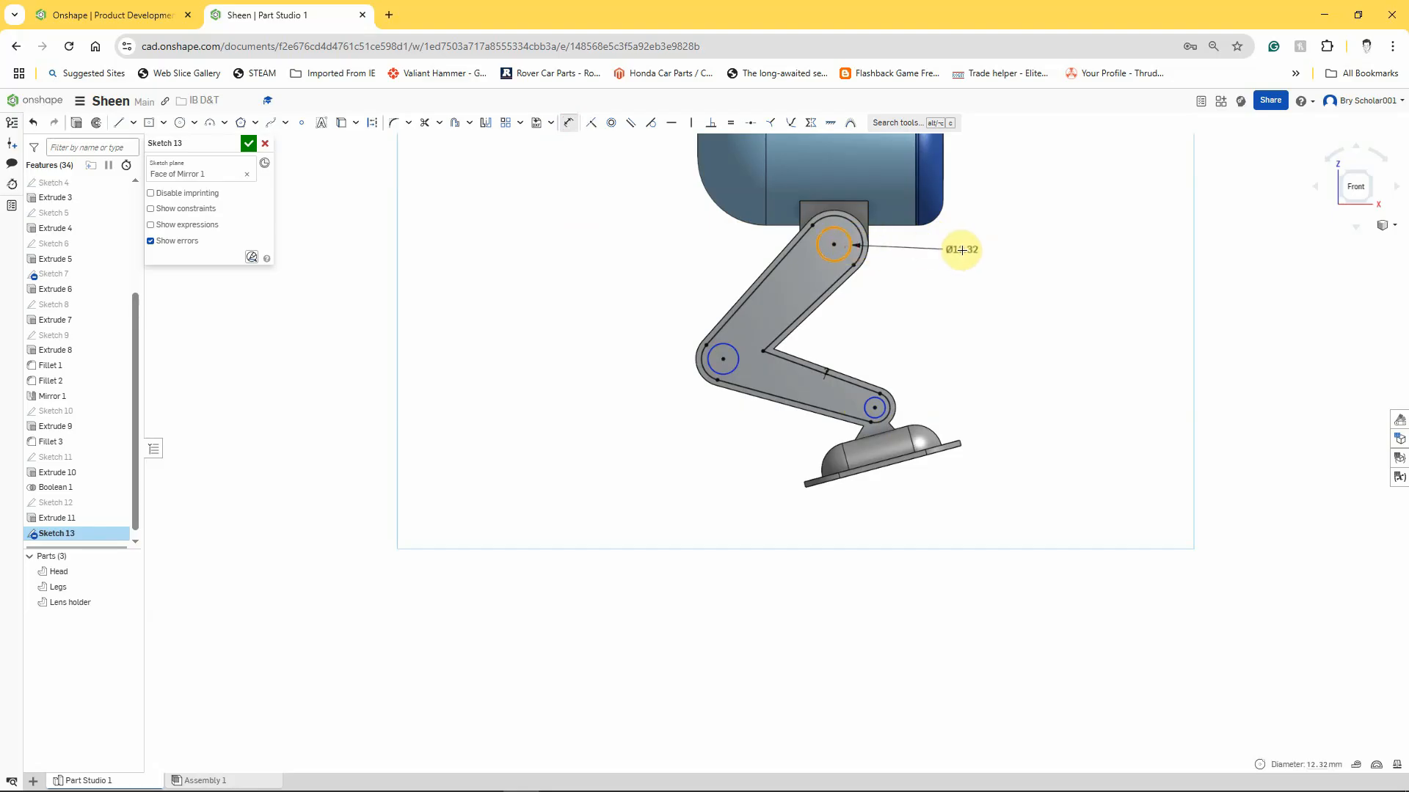
click(943, 253)
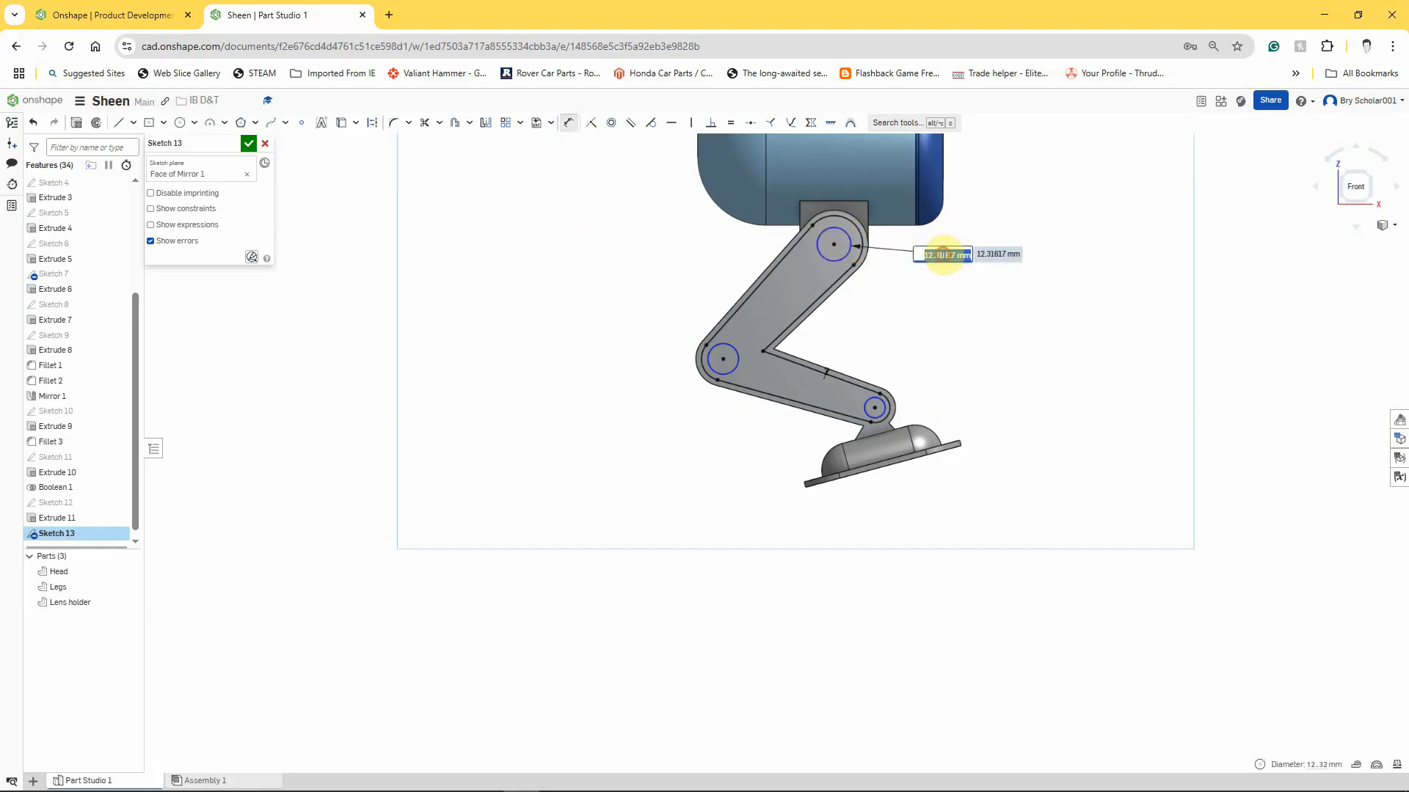
text(16)
key(Return)
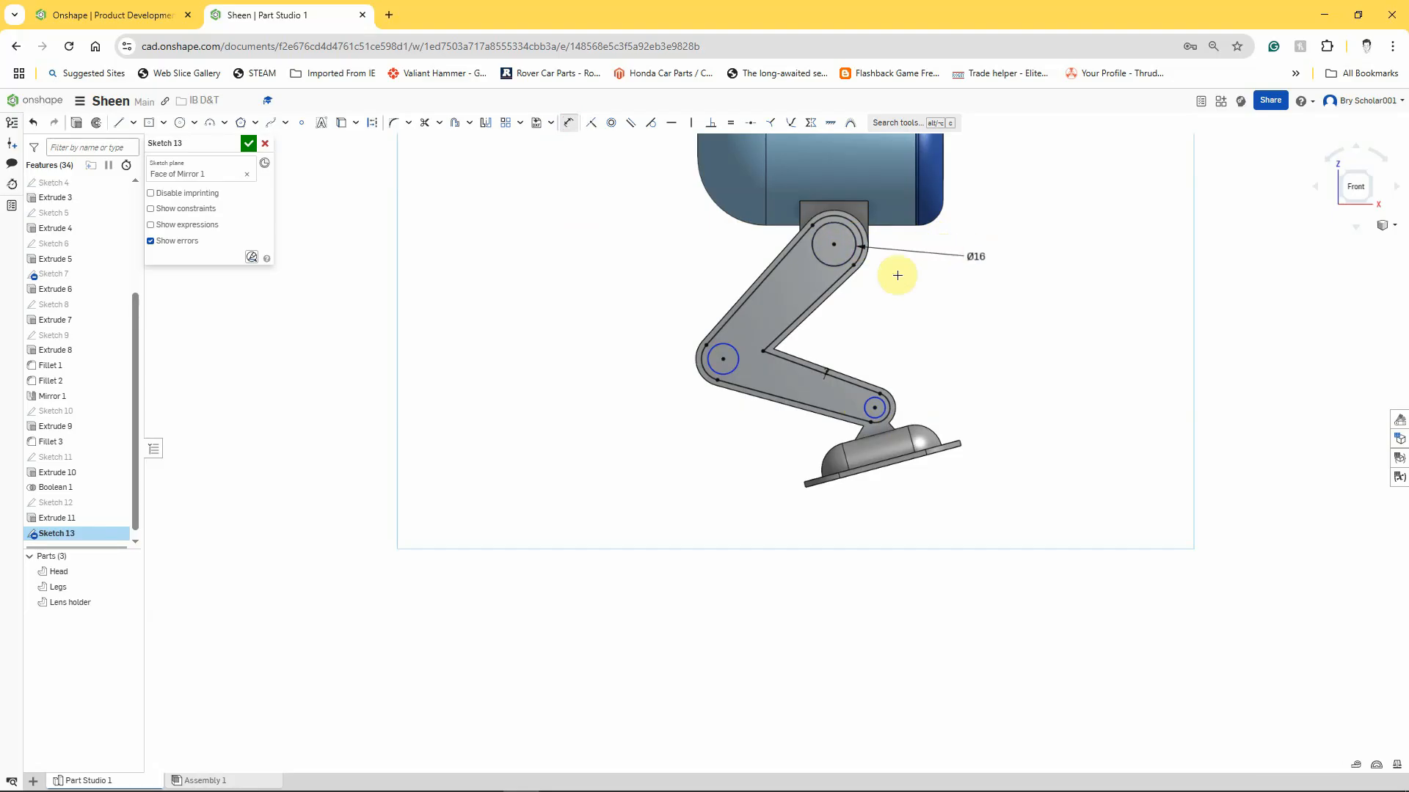
Dimension the knee circle to a diameter of 12 mm.
click(729, 348)
click(636, 356)
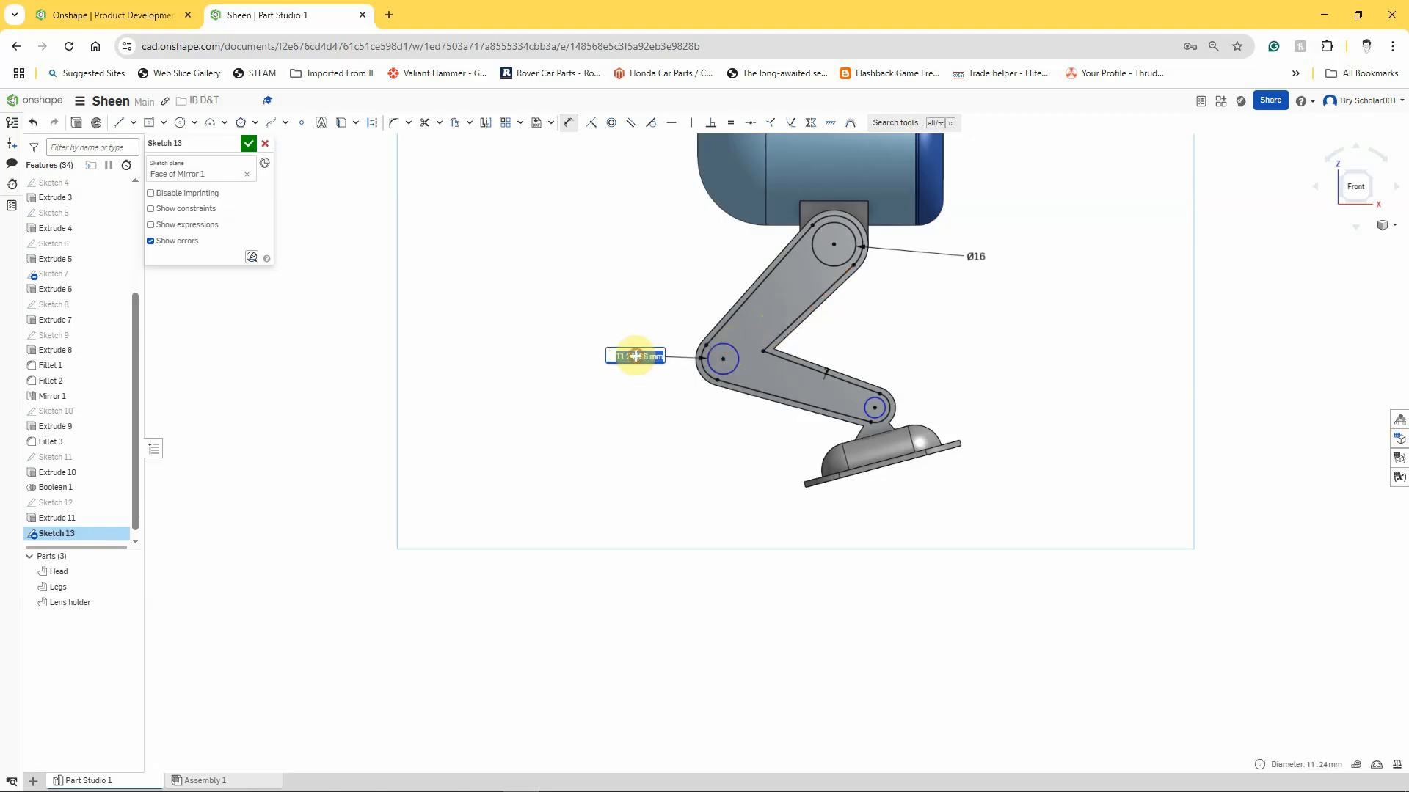
text(12)
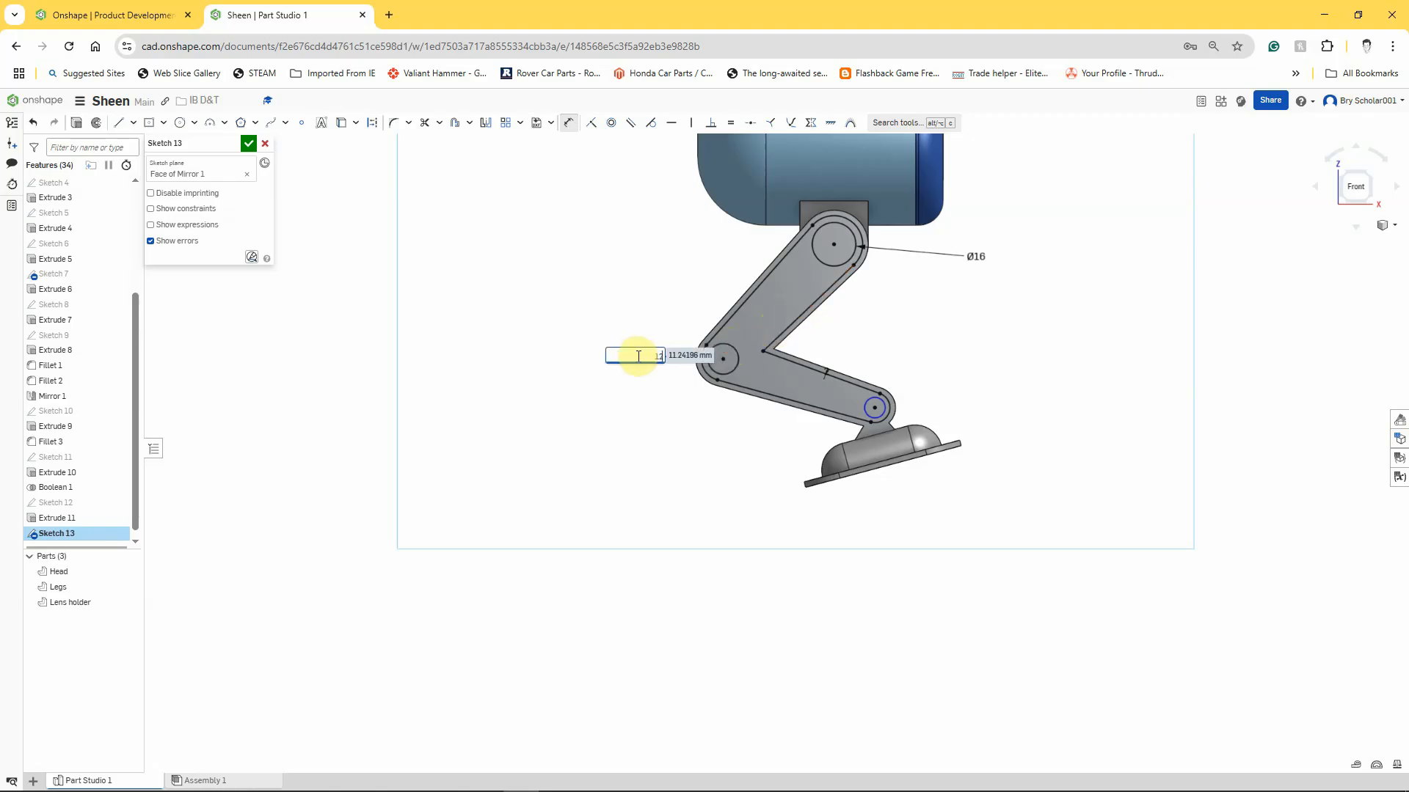
key(Return)
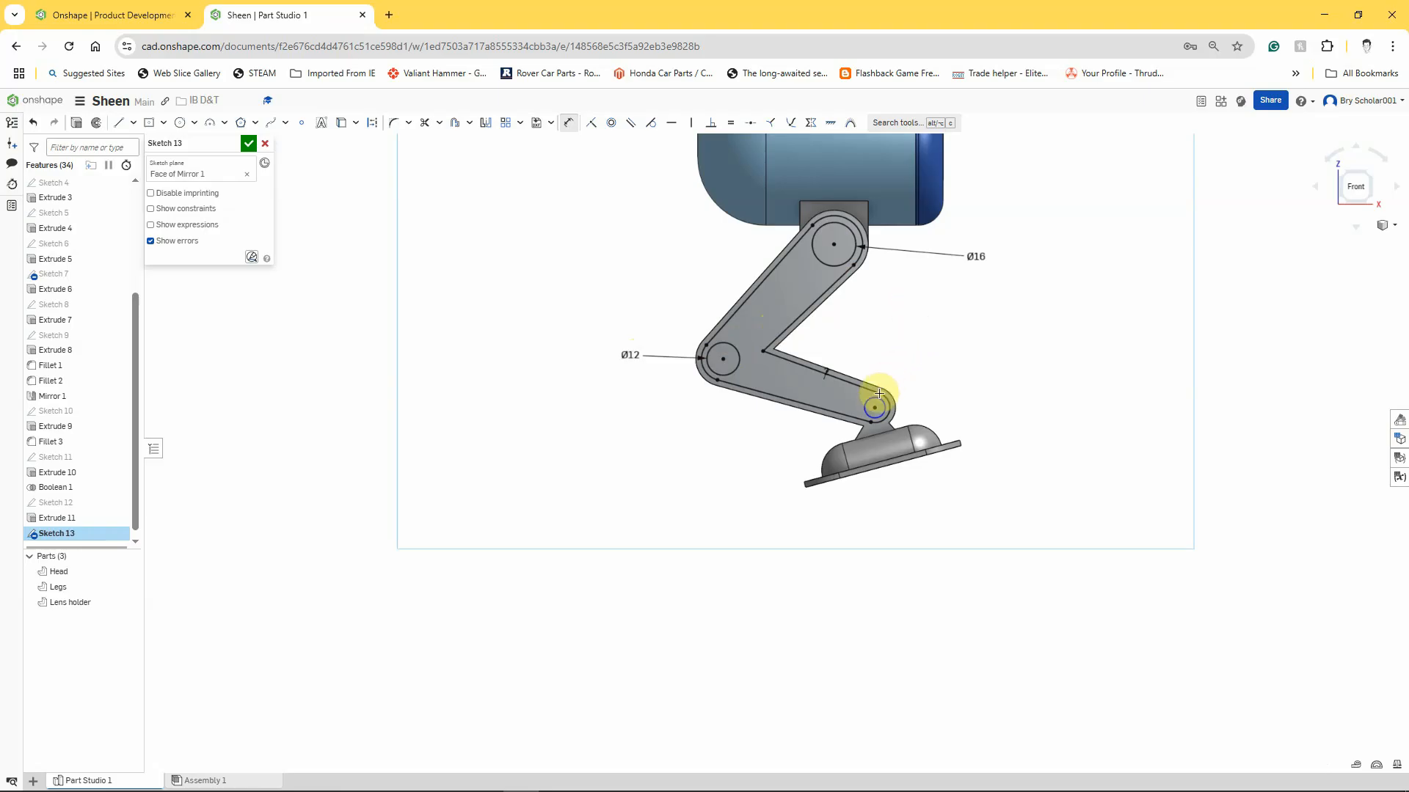
Dimension the ankle circle at the lower end of the leg to a diameter of 8 mm.
click(879, 403)
click(974, 380)
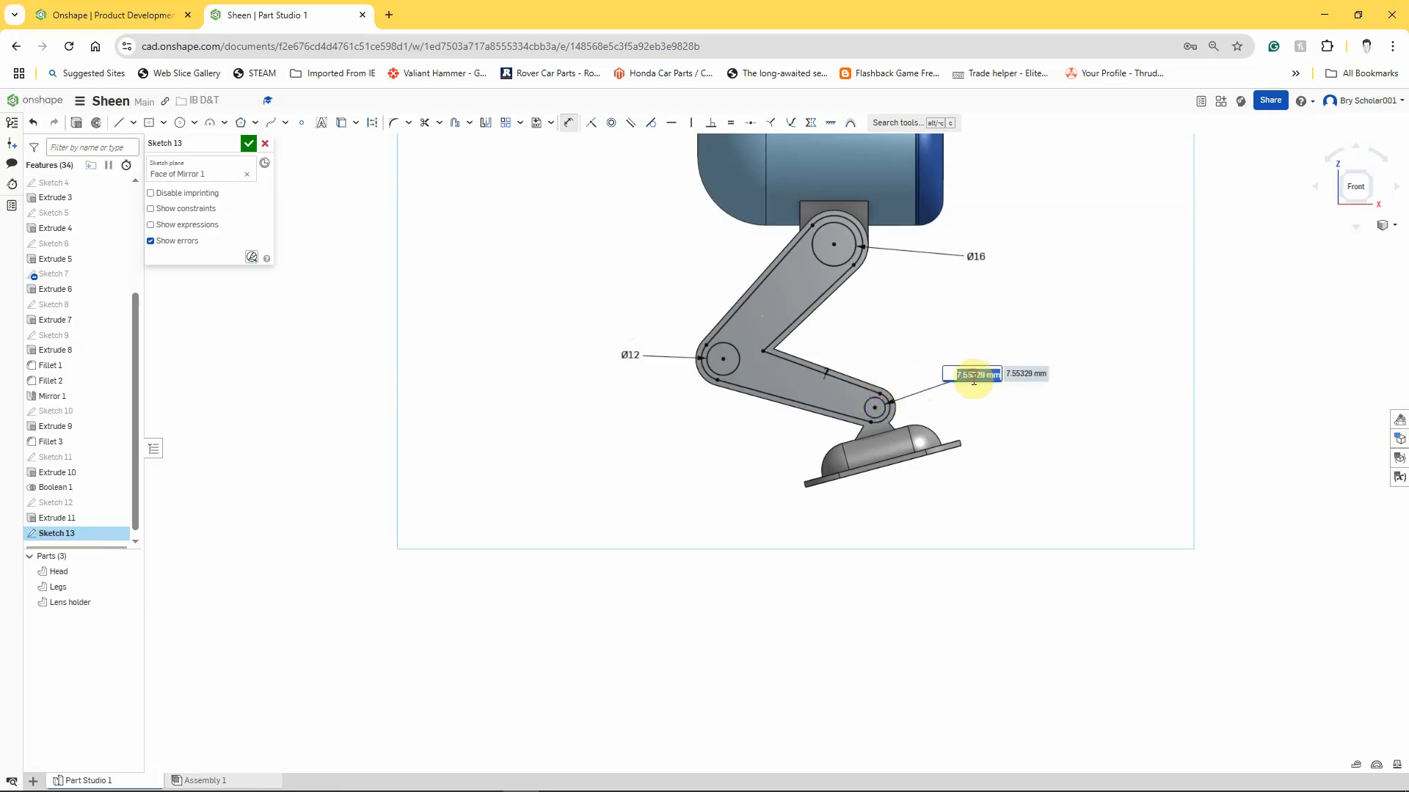
text(8)
key(Return)
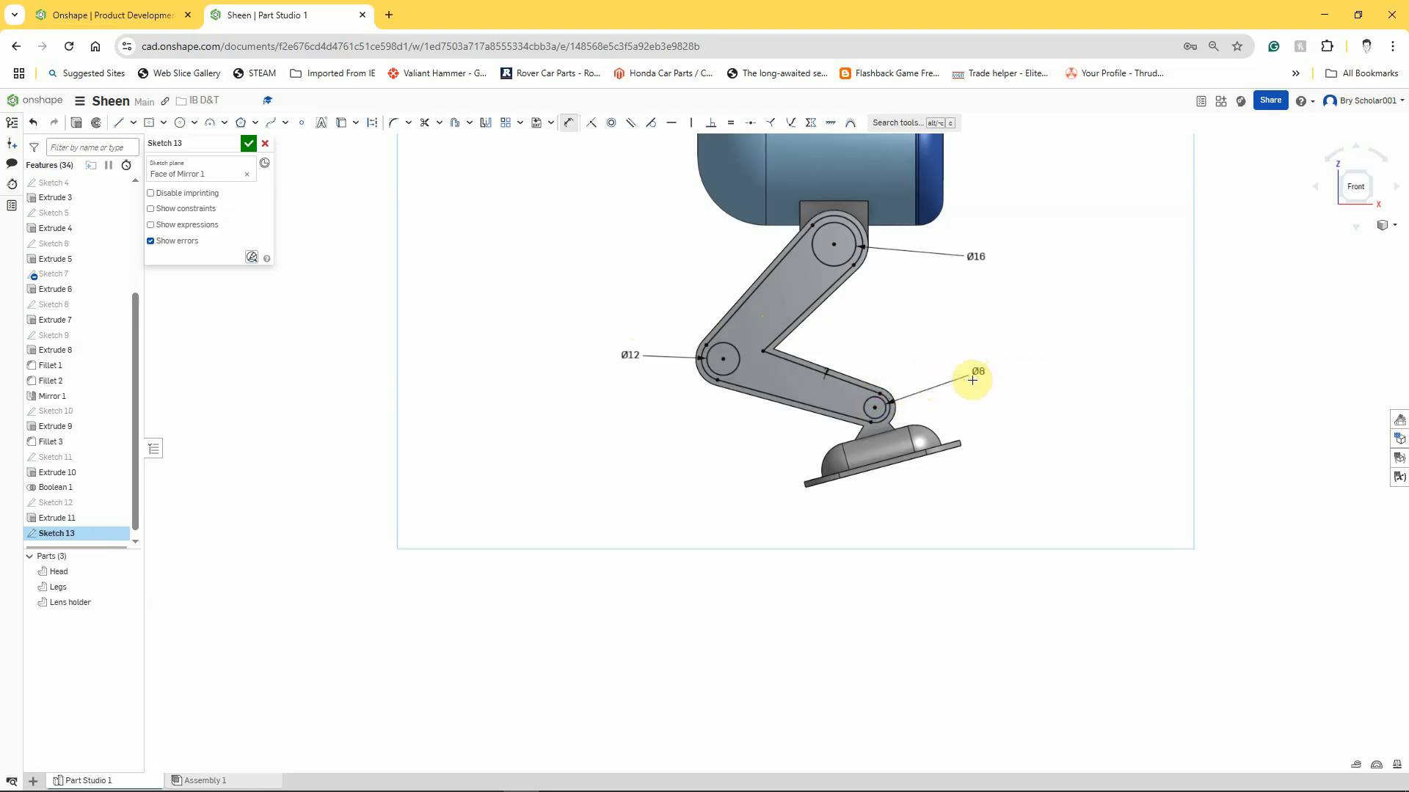
Extrude the inset leg region around the joint circles as a 3 mm deep blind cut into the Legs part.
mouse_move(702, 447)
right_down()
mouse_move(742, 485)
mouse_move(726, 462)
mouse_move(708, 482)
right_up()
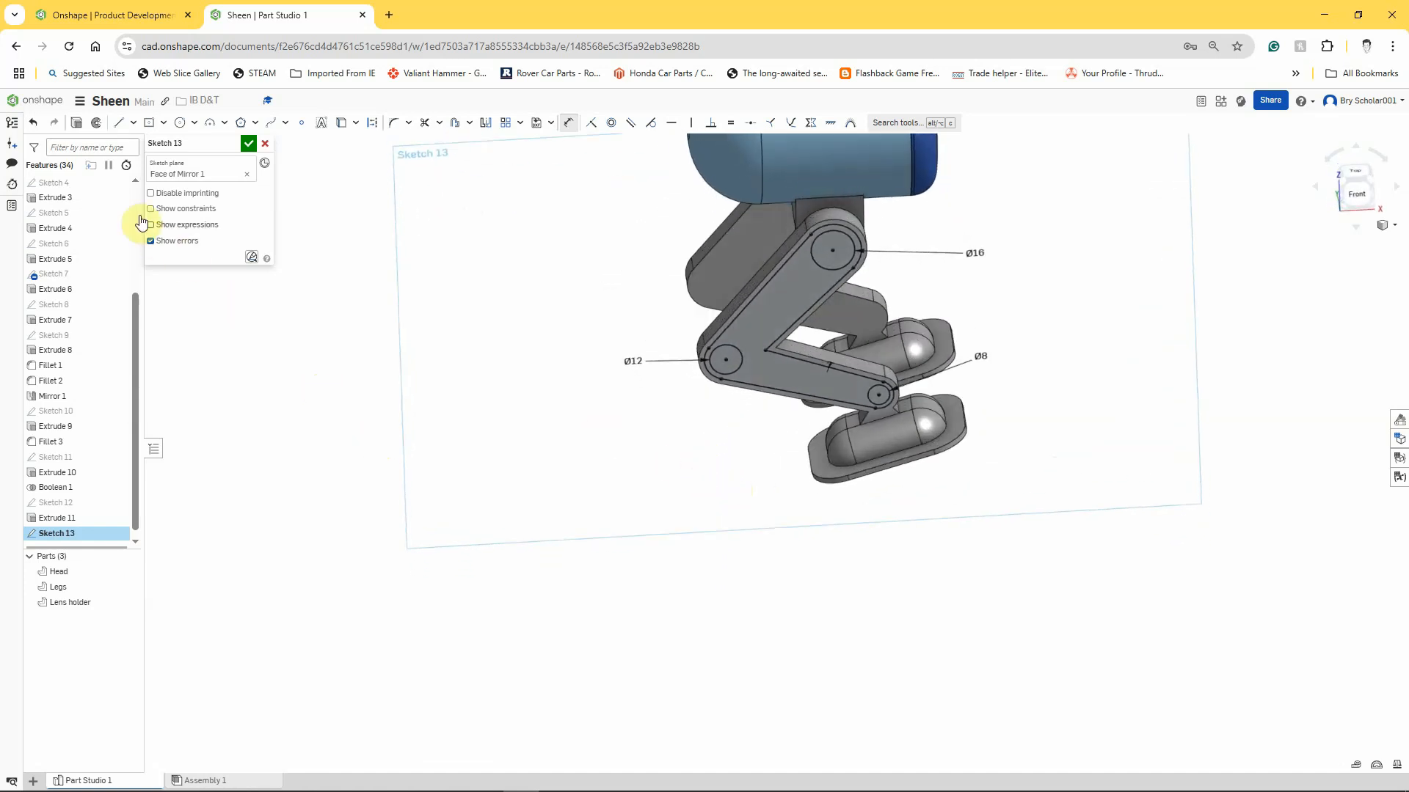
click(76, 122)
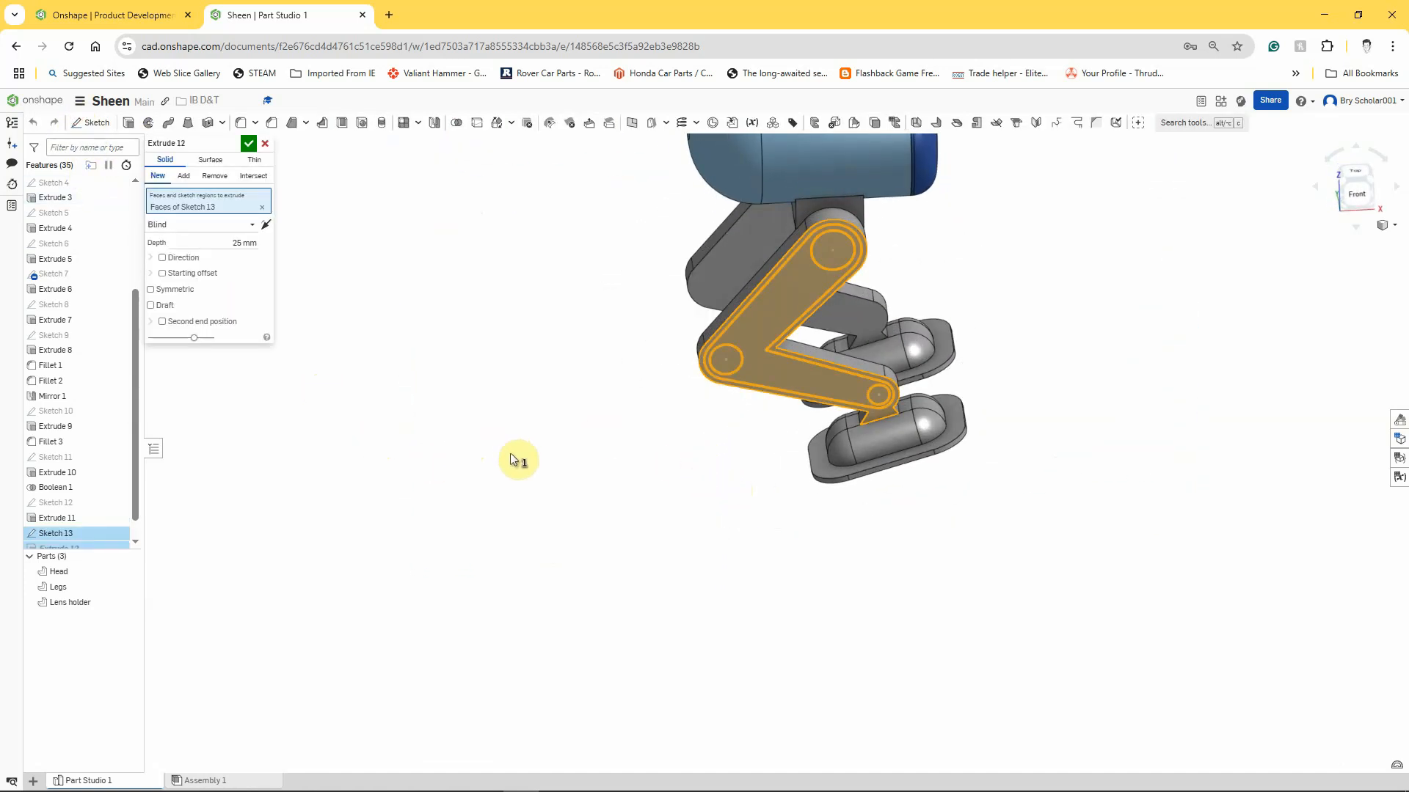
right_drag(503, 448, 561, 471)
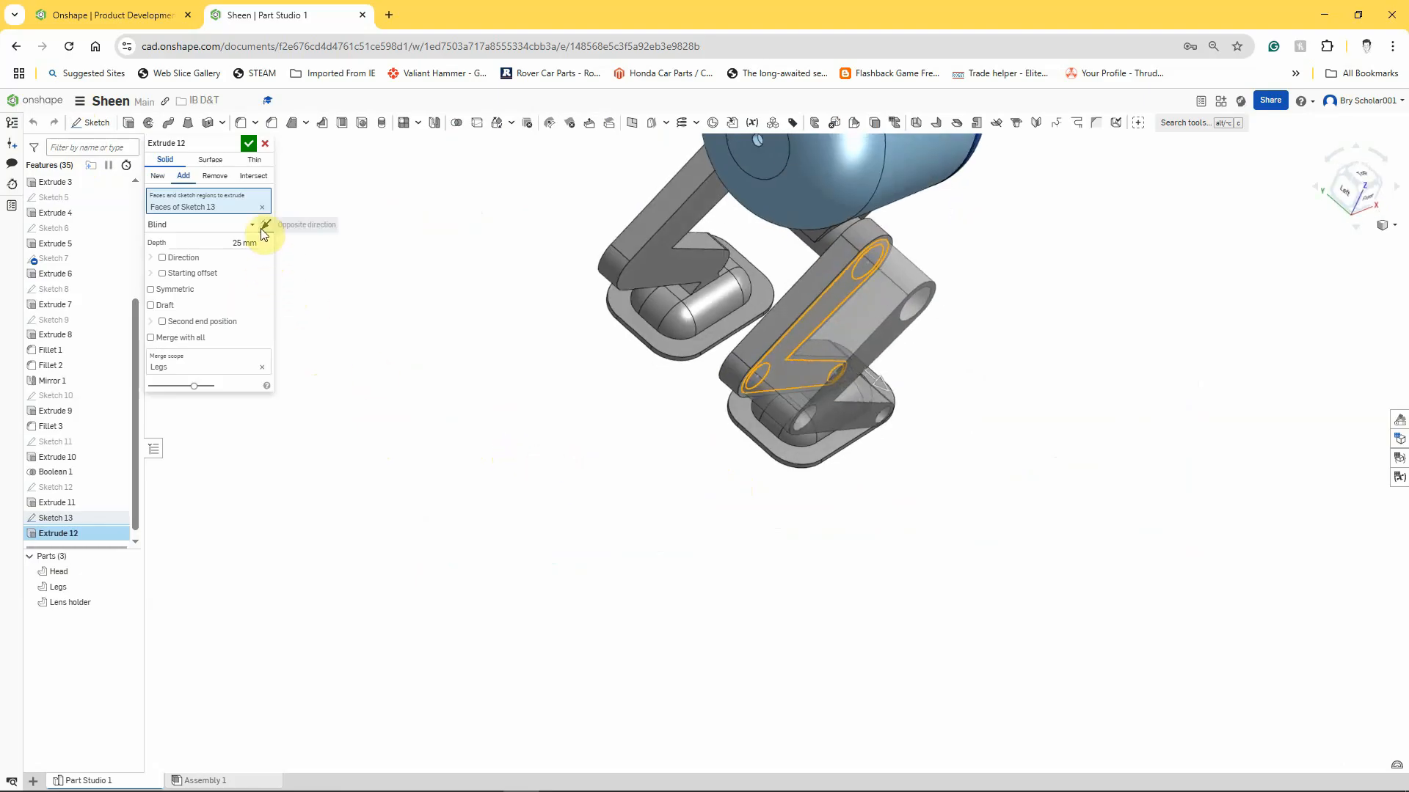
click(214, 176)
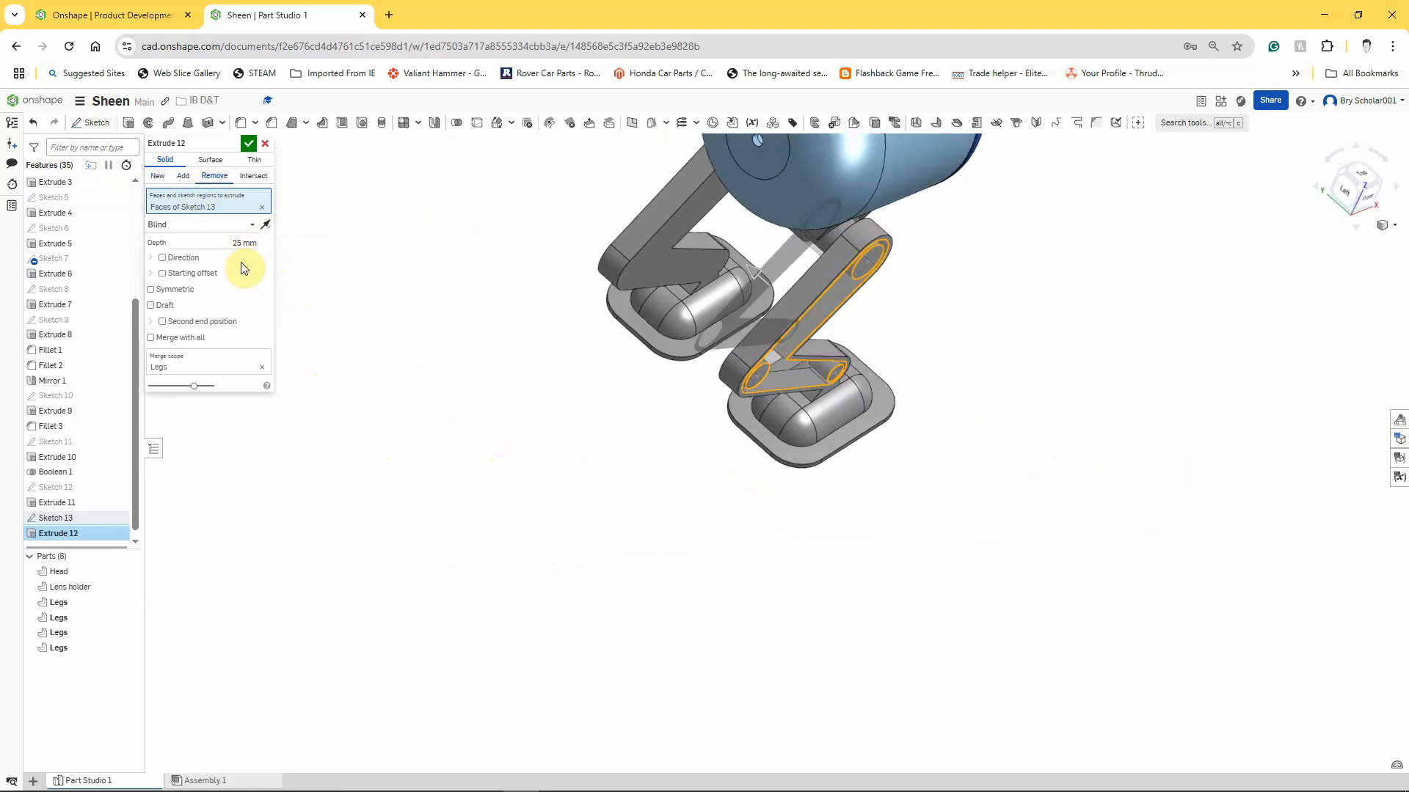
click(236, 243)
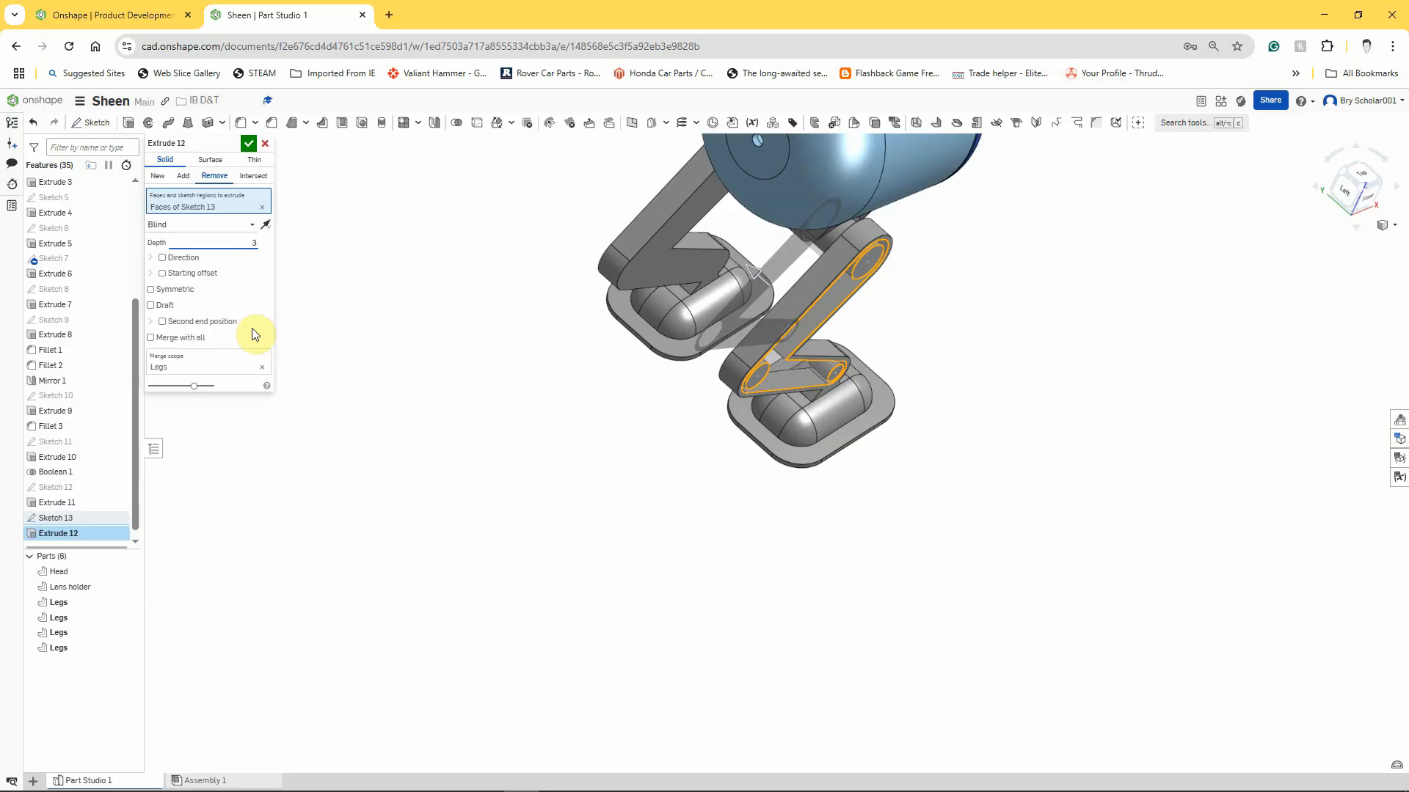
key(Return)
right_drag(289, 380, 361, 412)
click(248, 144)
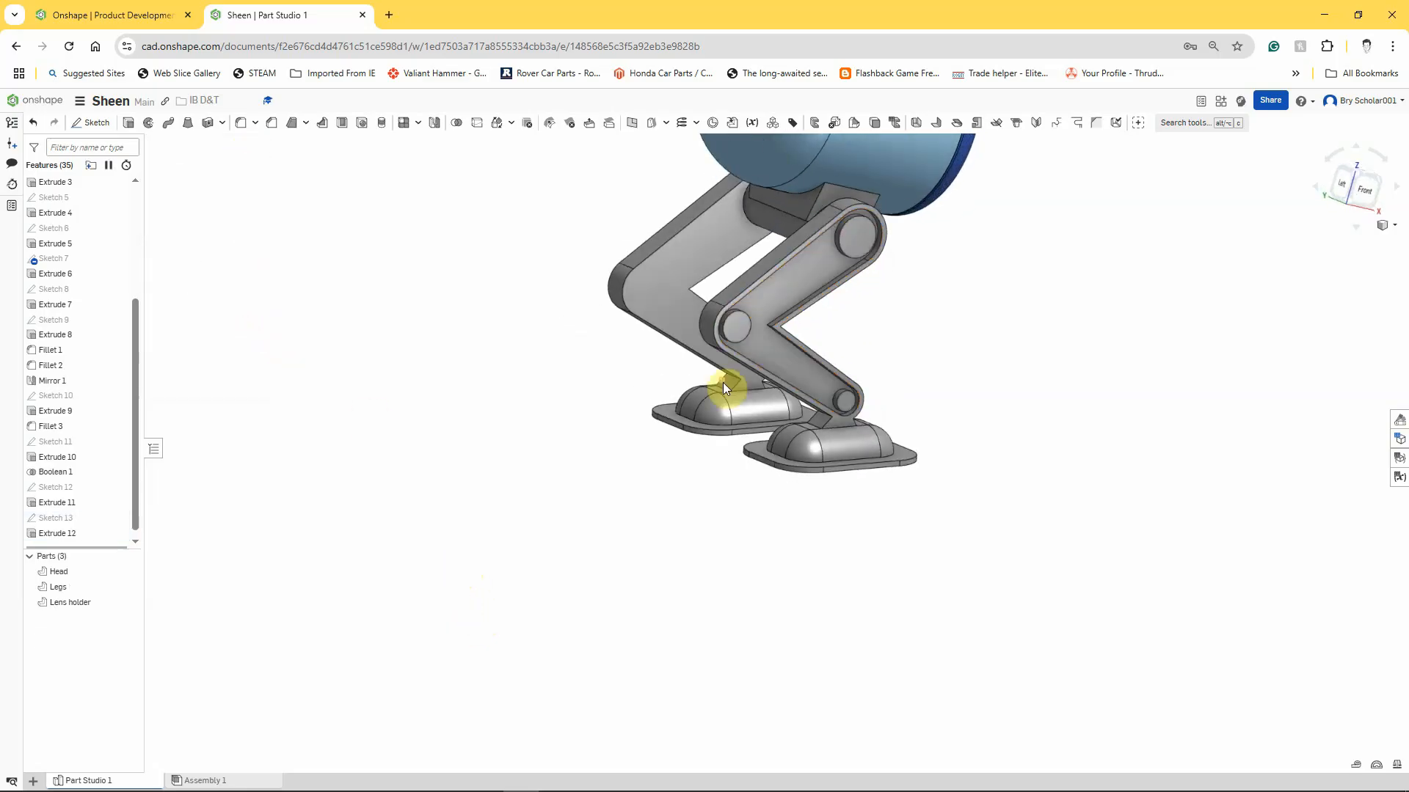
Fillet the outer circular edges of the hip, knee and ankle joint bosses with a 3 mm radius.
right_drag(903, 337, 818, 293)
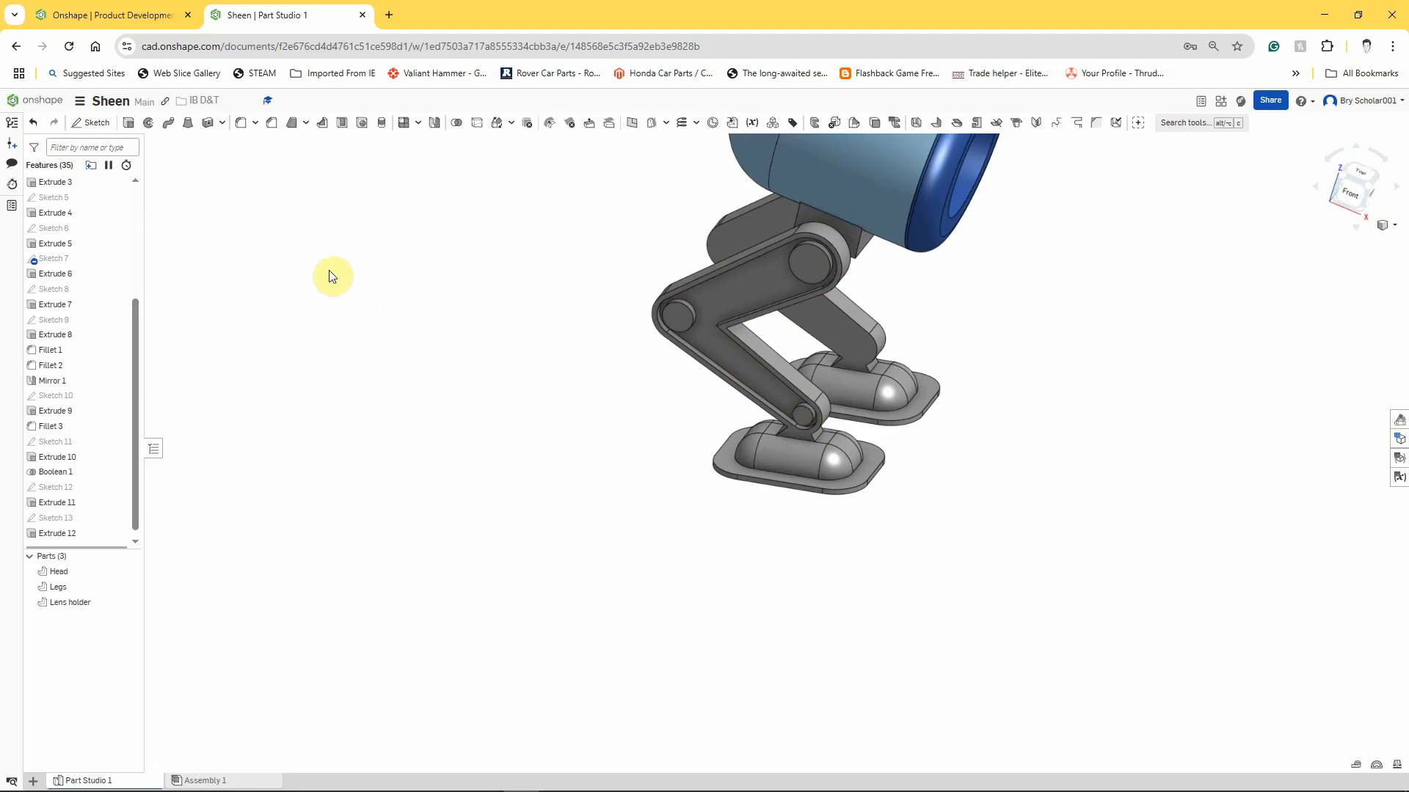
click(243, 124)
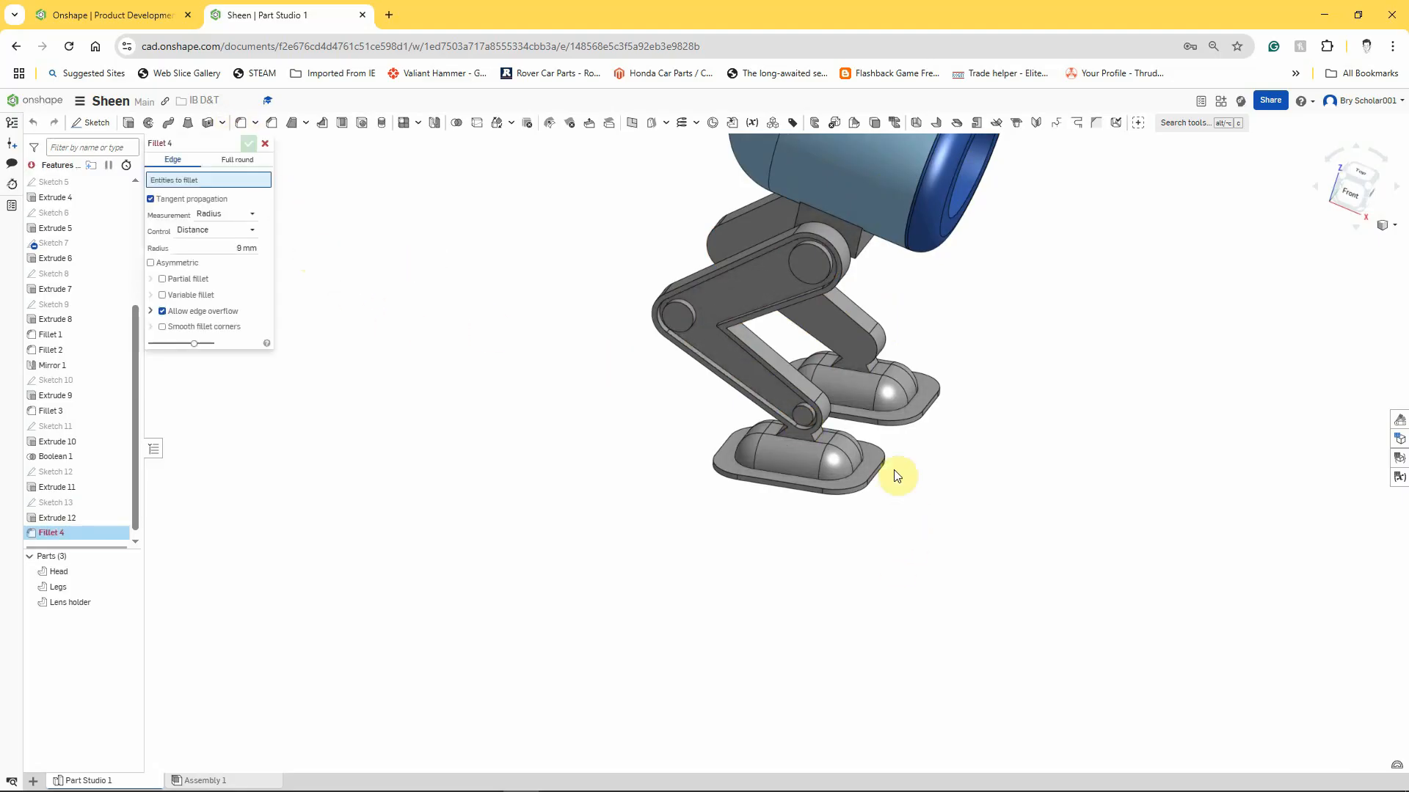
click(797, 279)
click(686, 312)
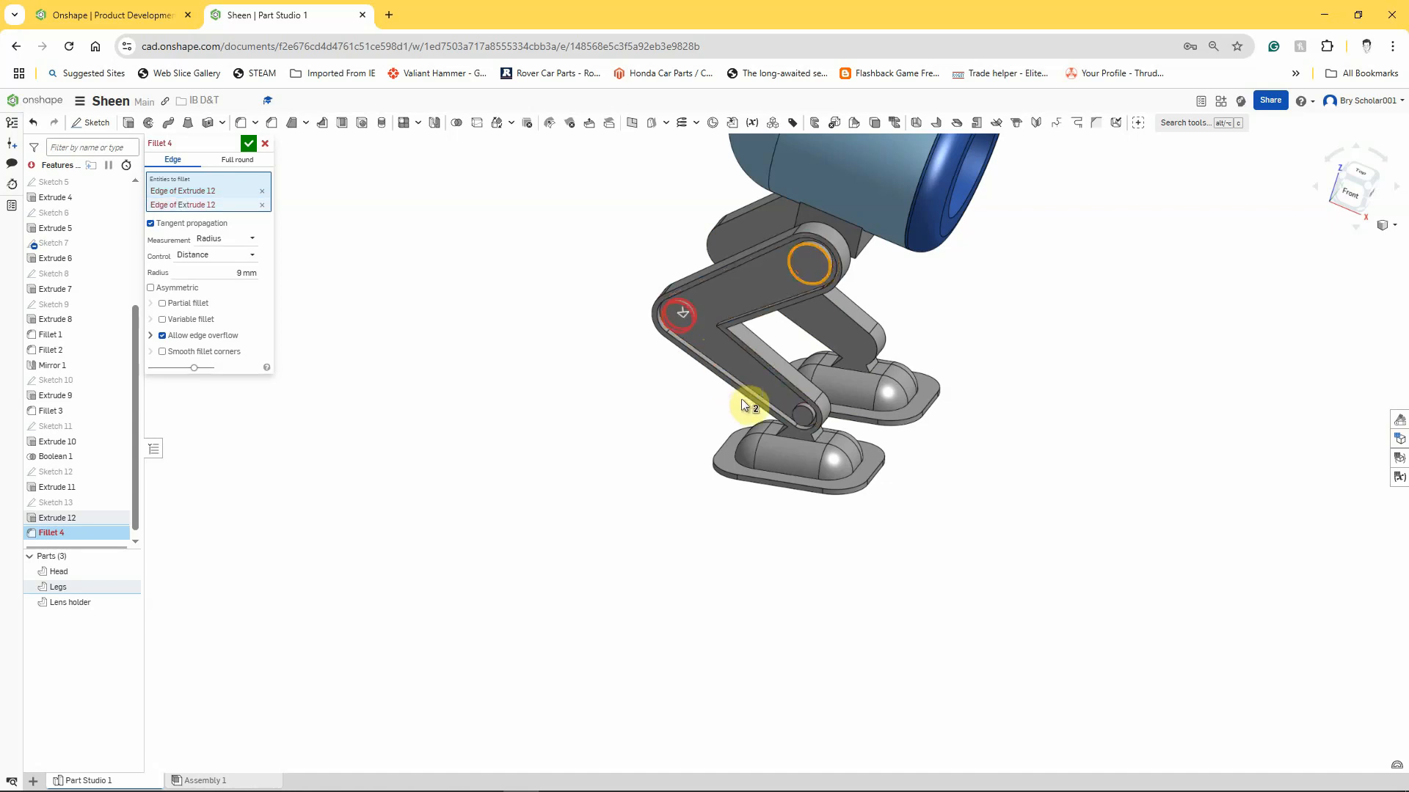
click(791, 414)
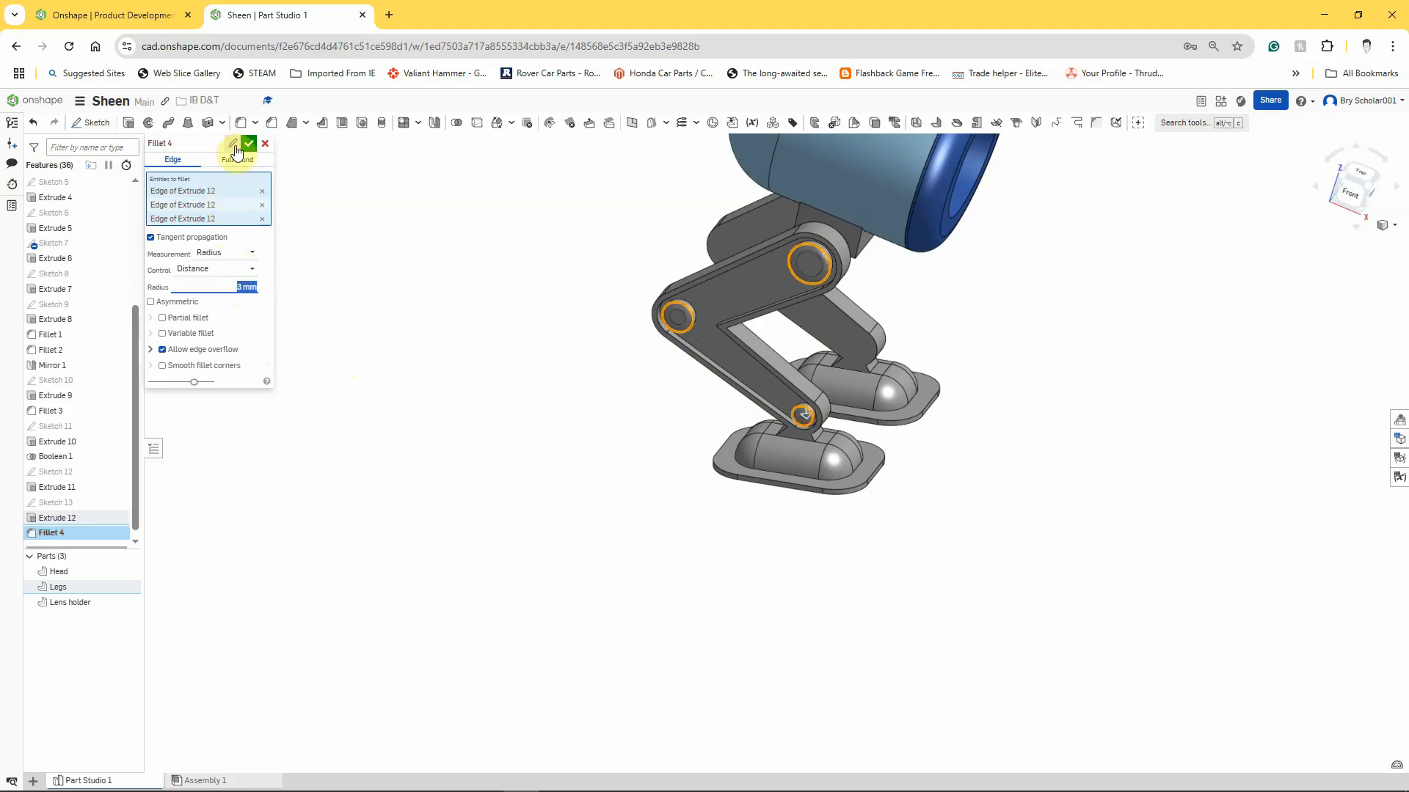
click(248, 144)
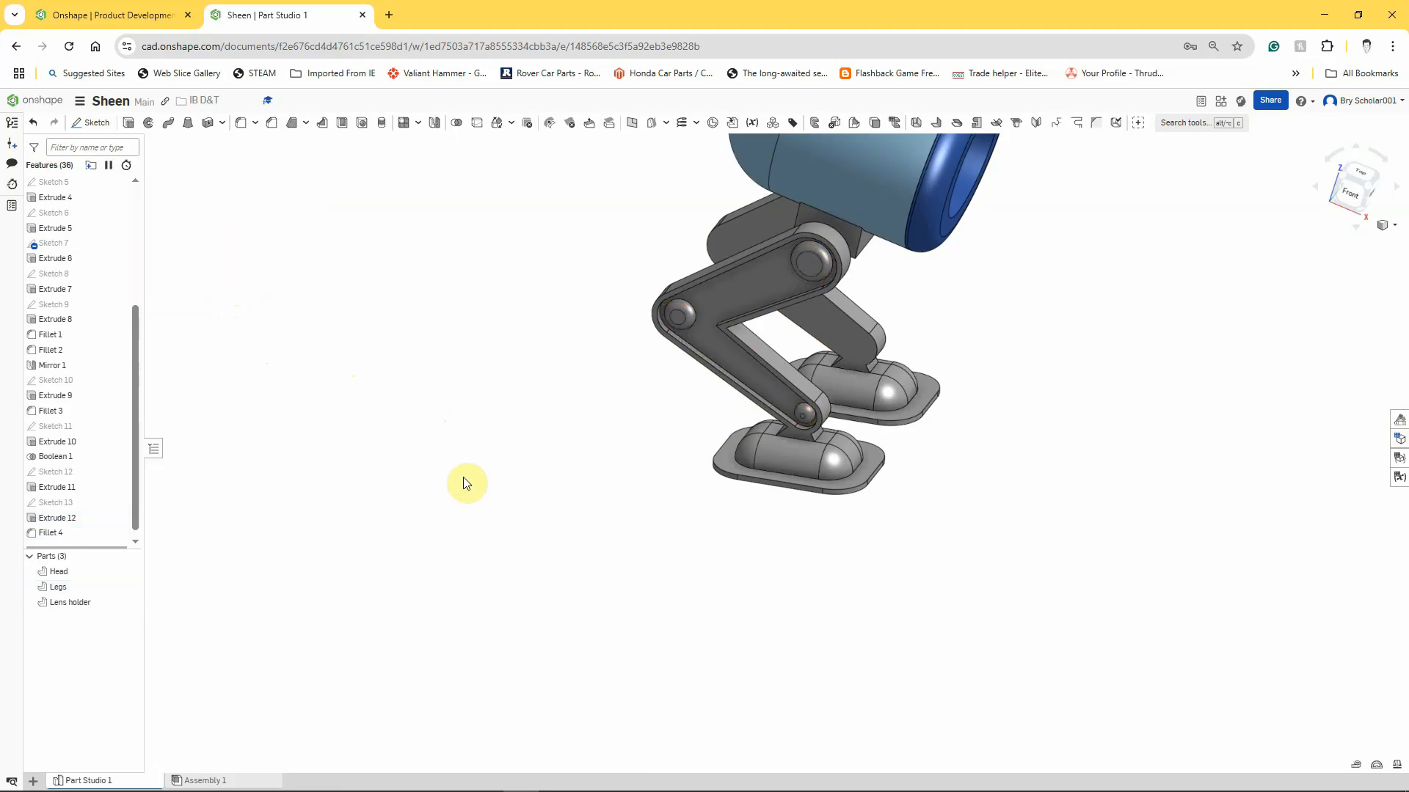
Start a mirror, show the Front plane and set it as the mirror plane.
right_drag(464, 483, 437, 509)
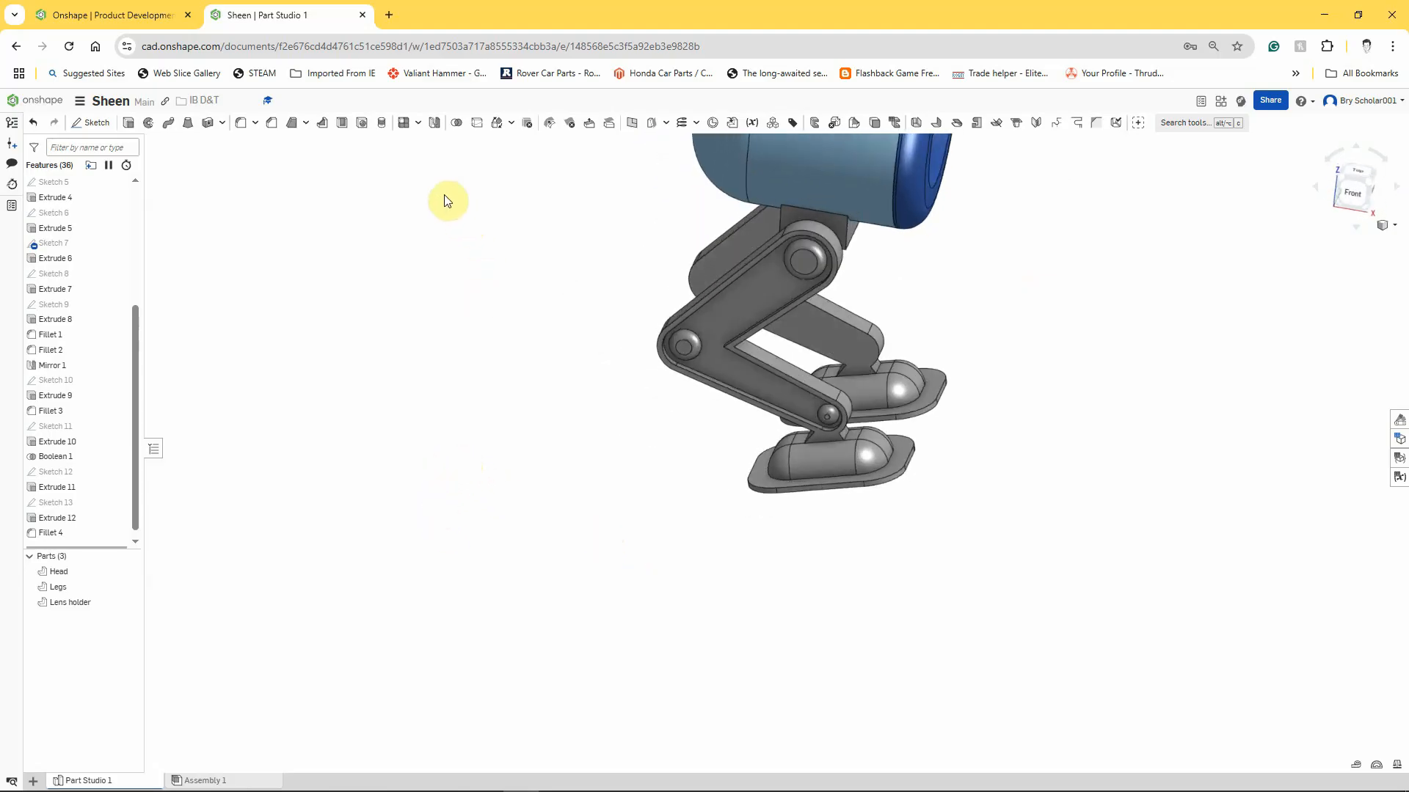
click(436, 125)
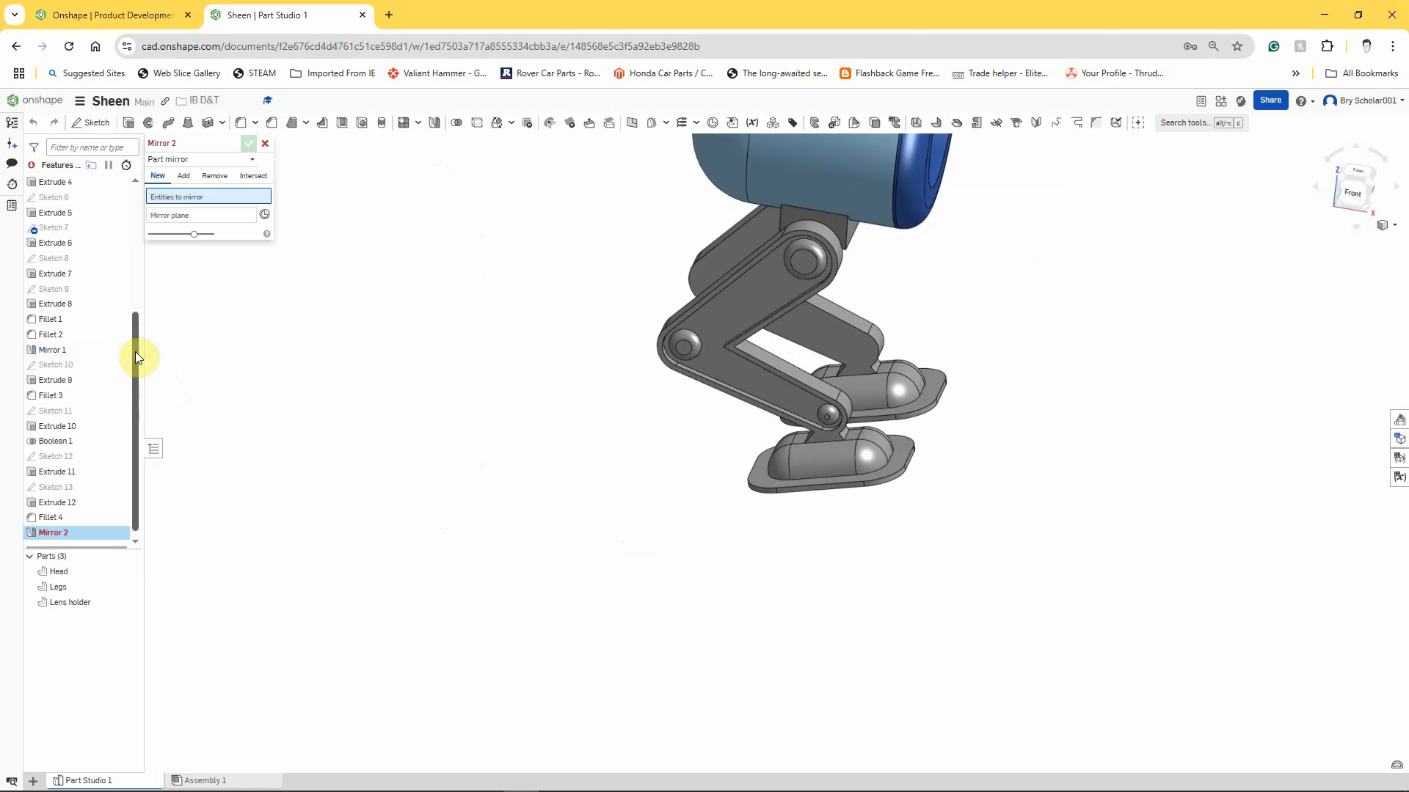
drag(135, 351, 151, 264)
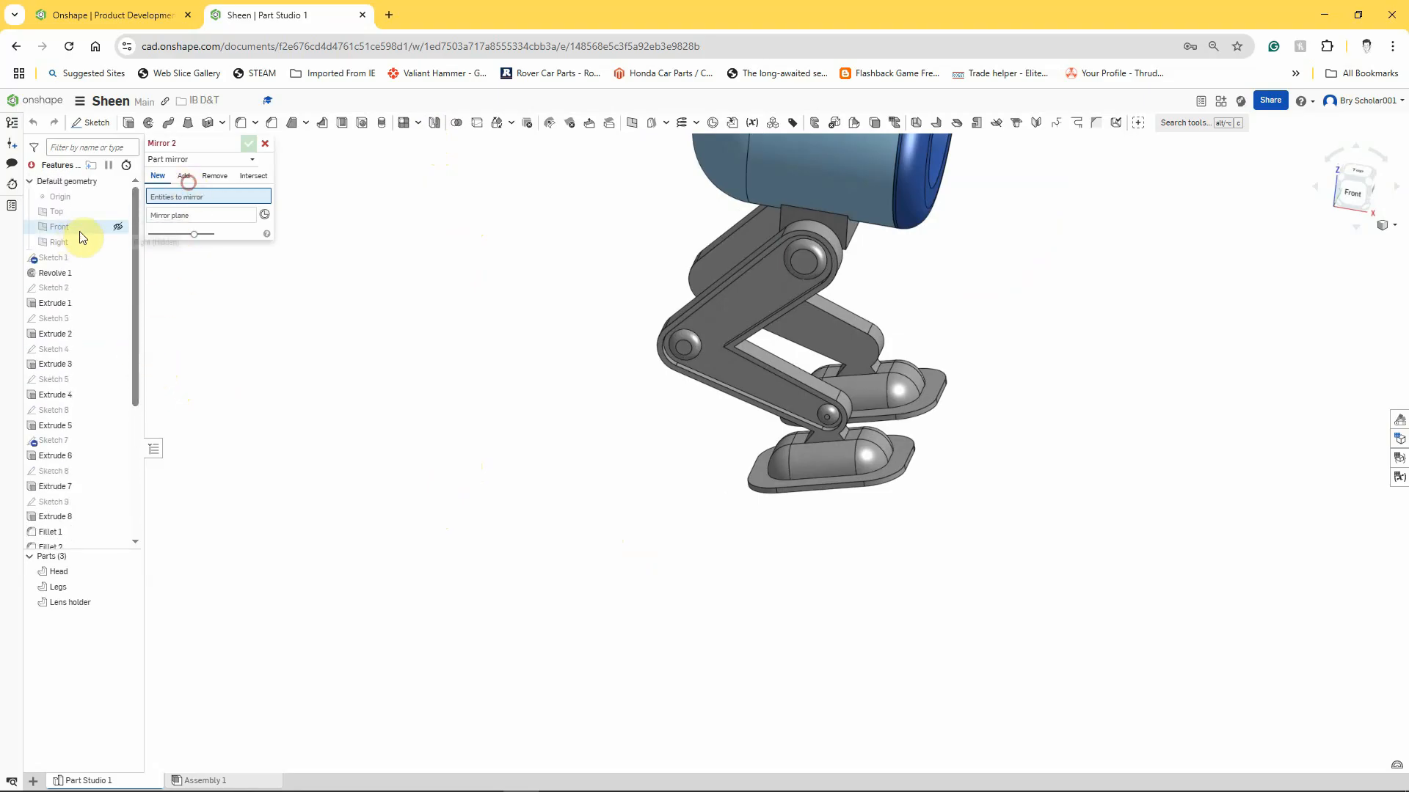
click(116, 227)
scroll(373, 345, down, 2)
scroll(373, 345, down, 2)
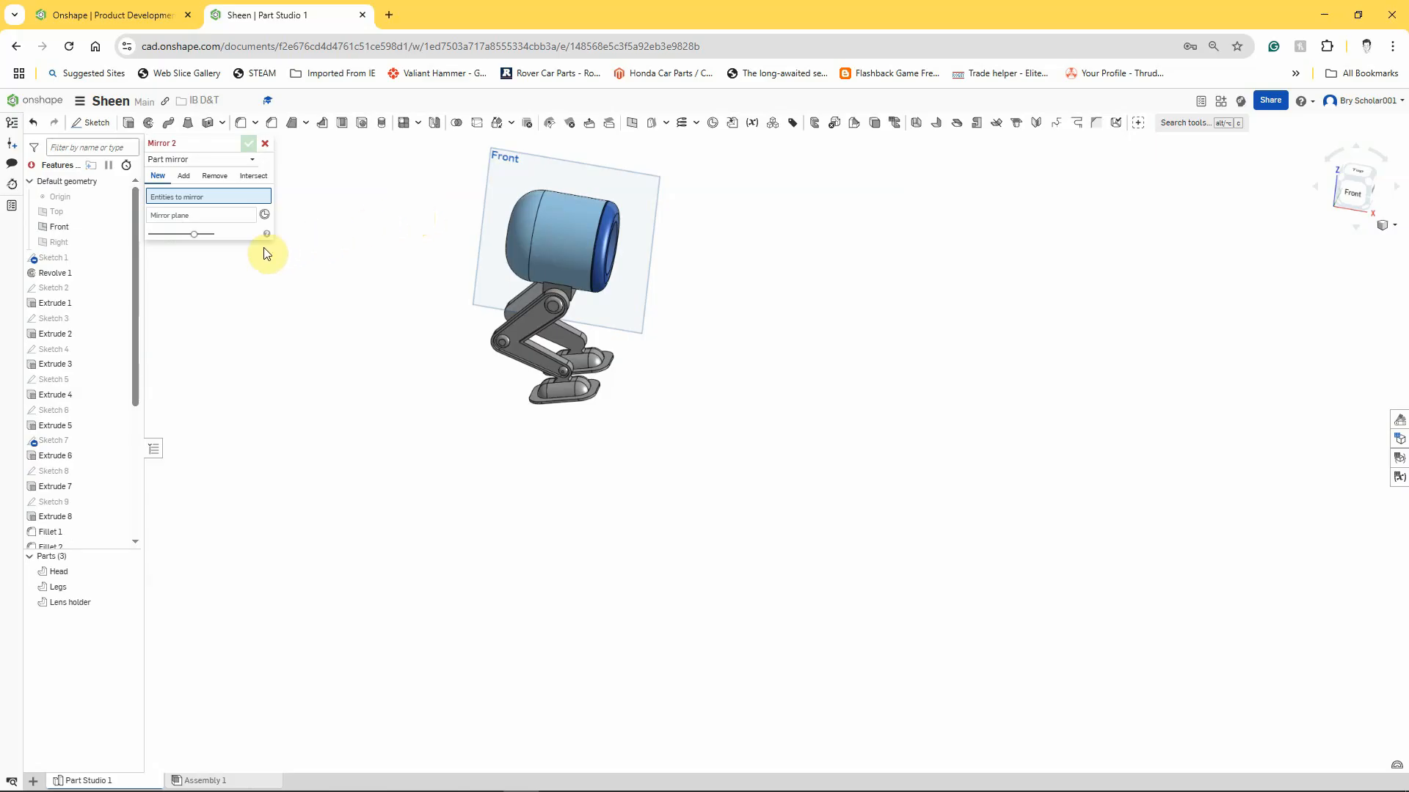
click(229, 215)
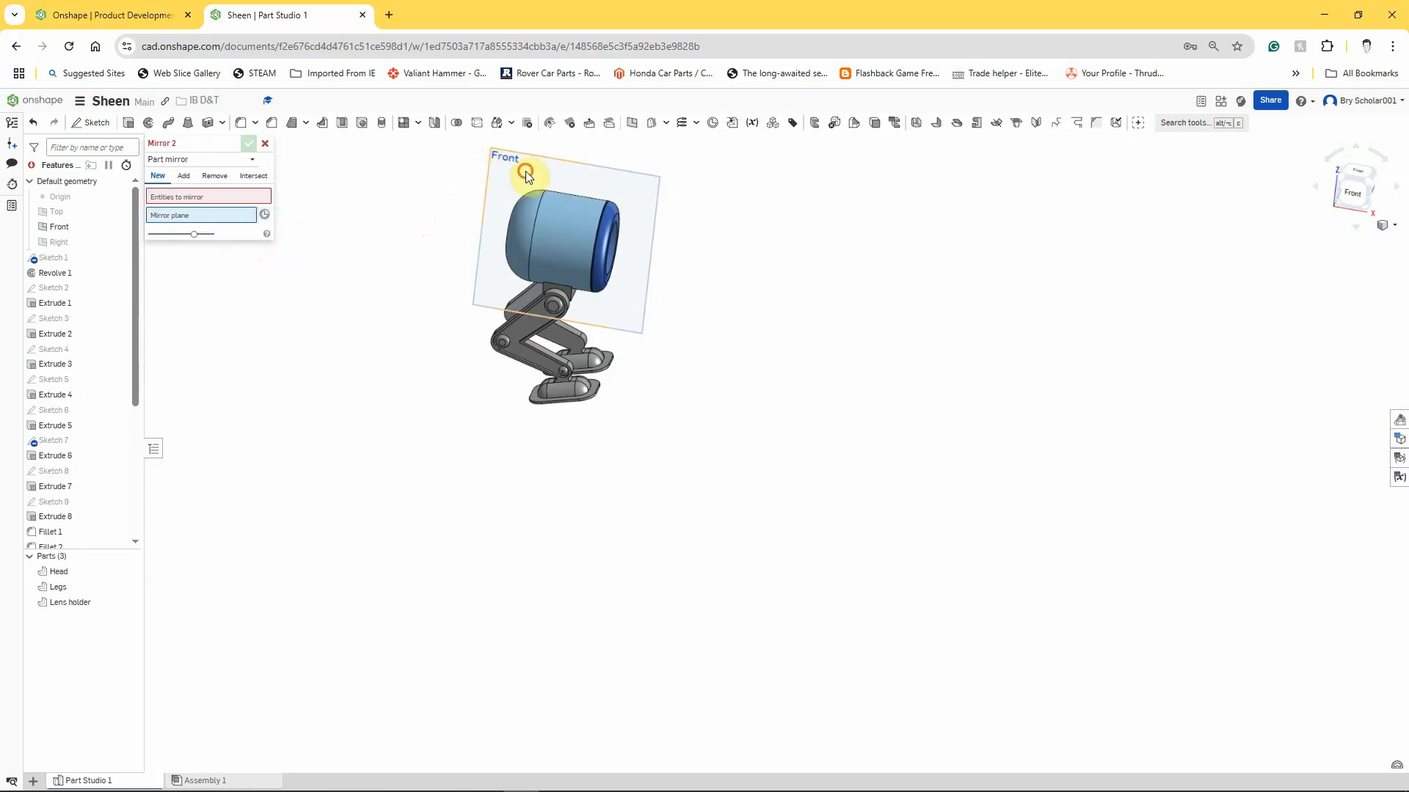
click(525, 170)
click(227, 197)
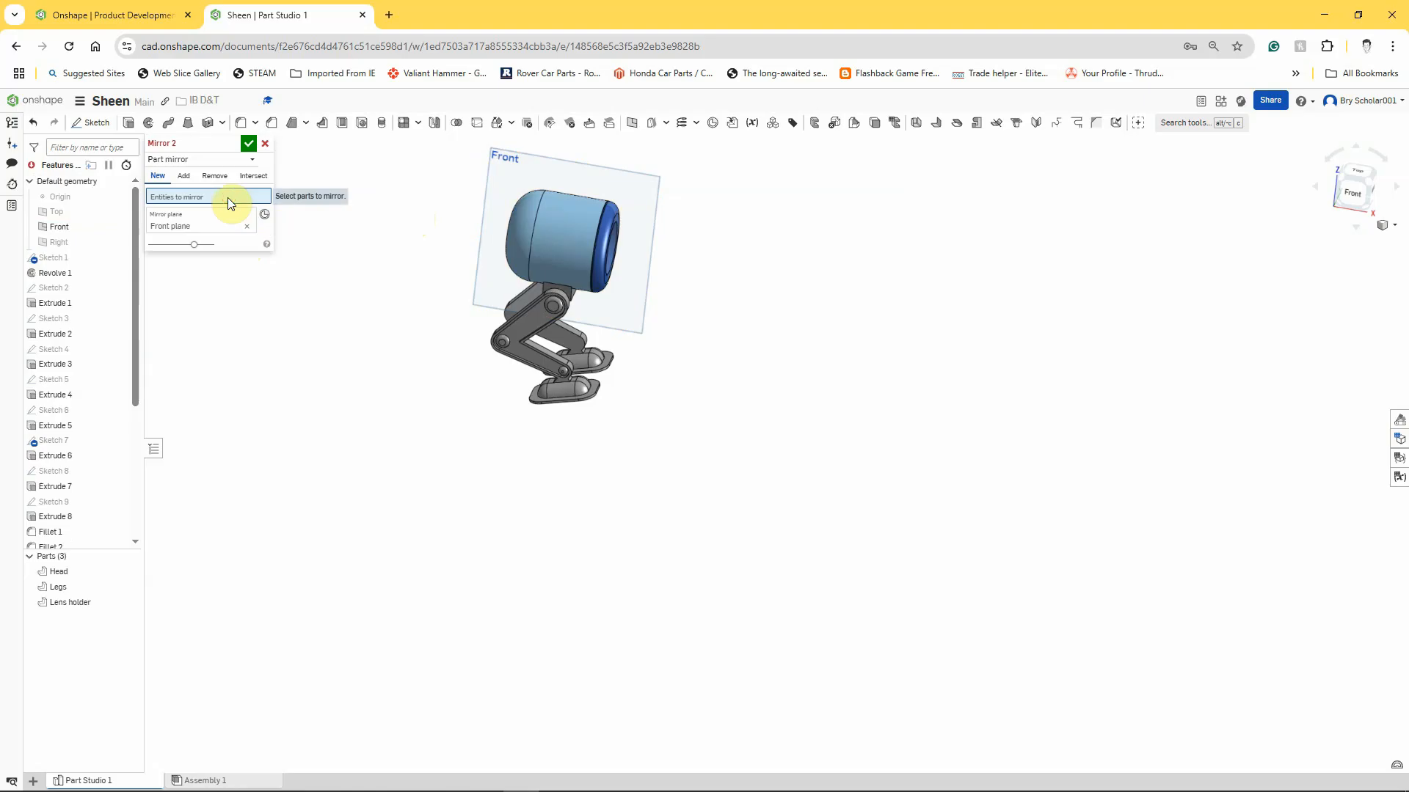
Mirror the leg recess cut and joint fillet to the other leg as a feature mirror with Reapply features enabled.
click(188, 159)
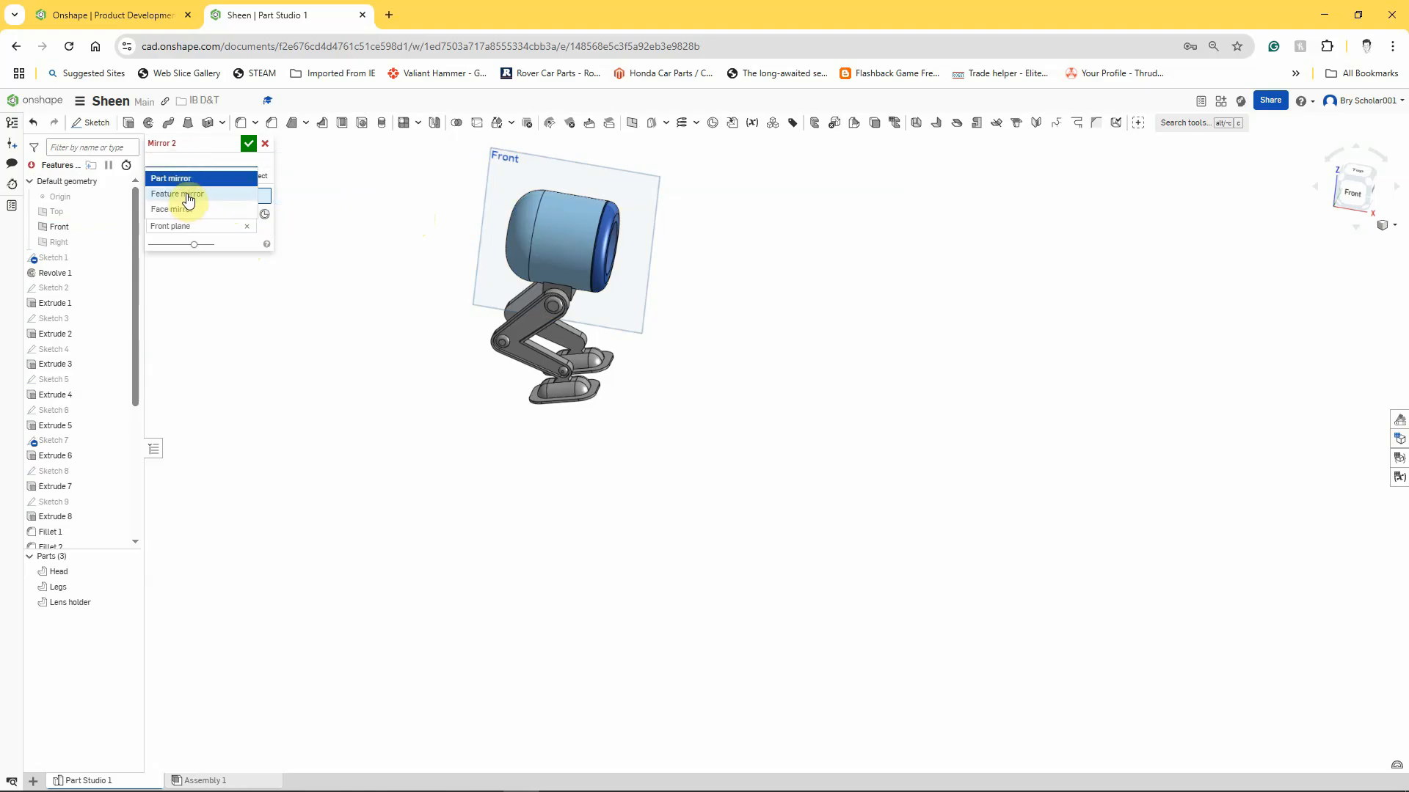
click(188, 196)
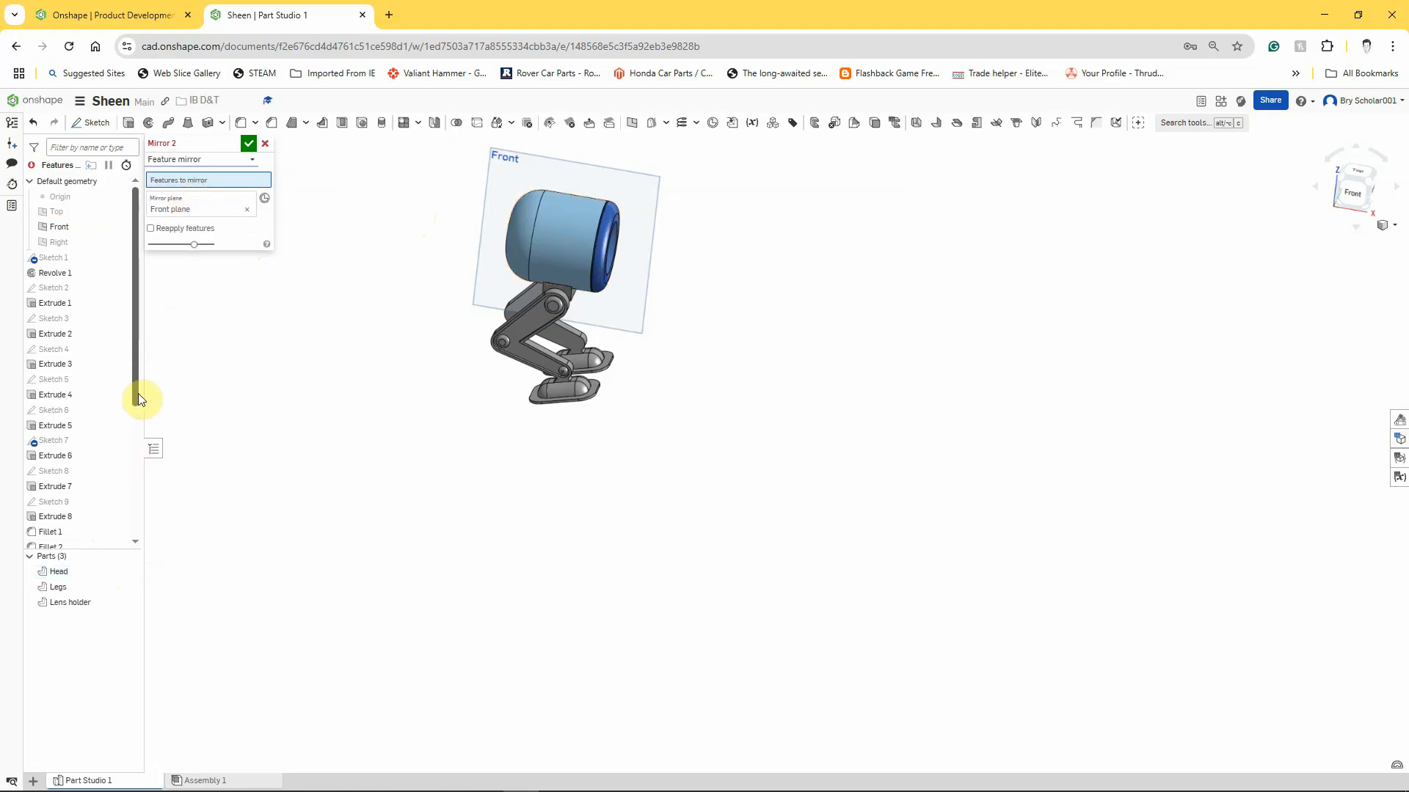
drag(138, 393, 139, 539)
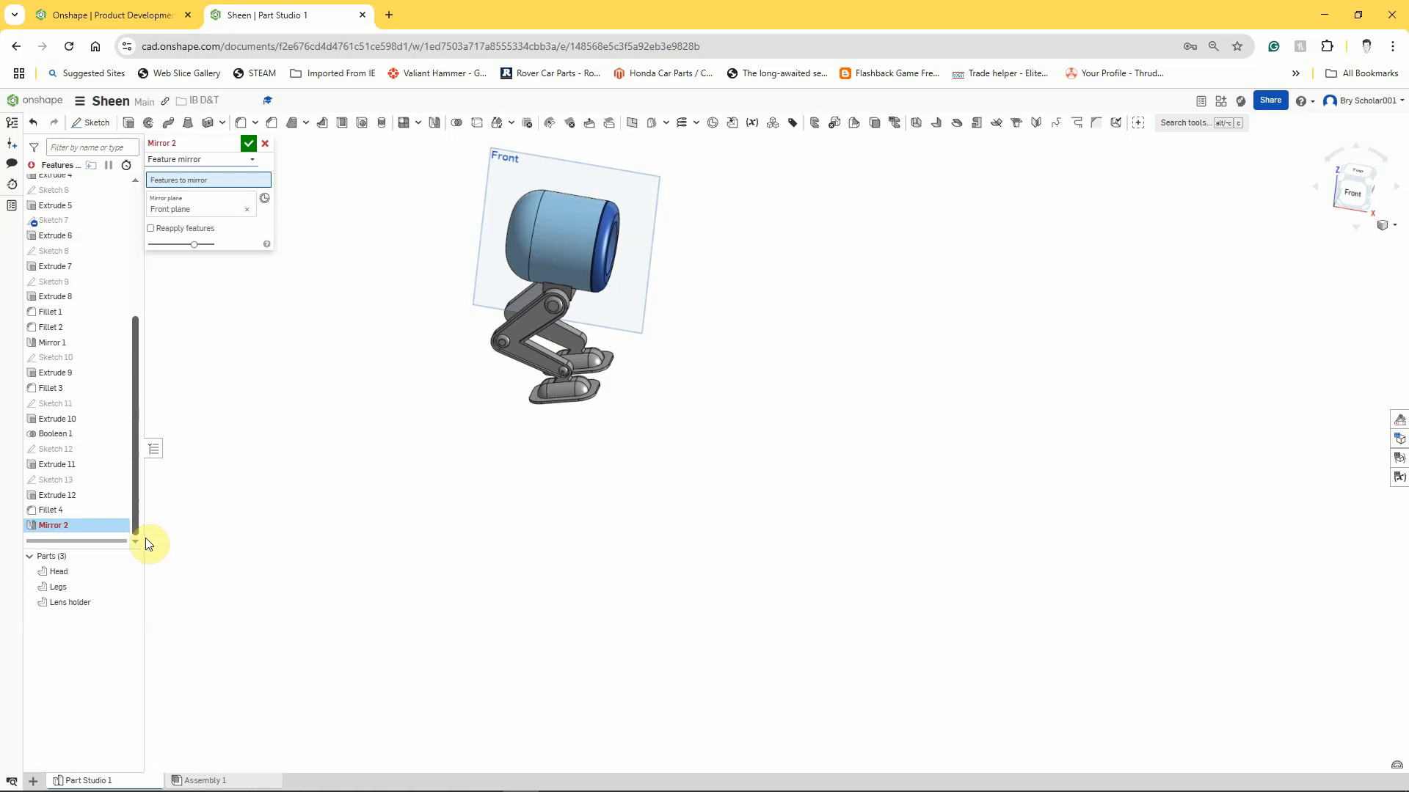
click(72, 497)
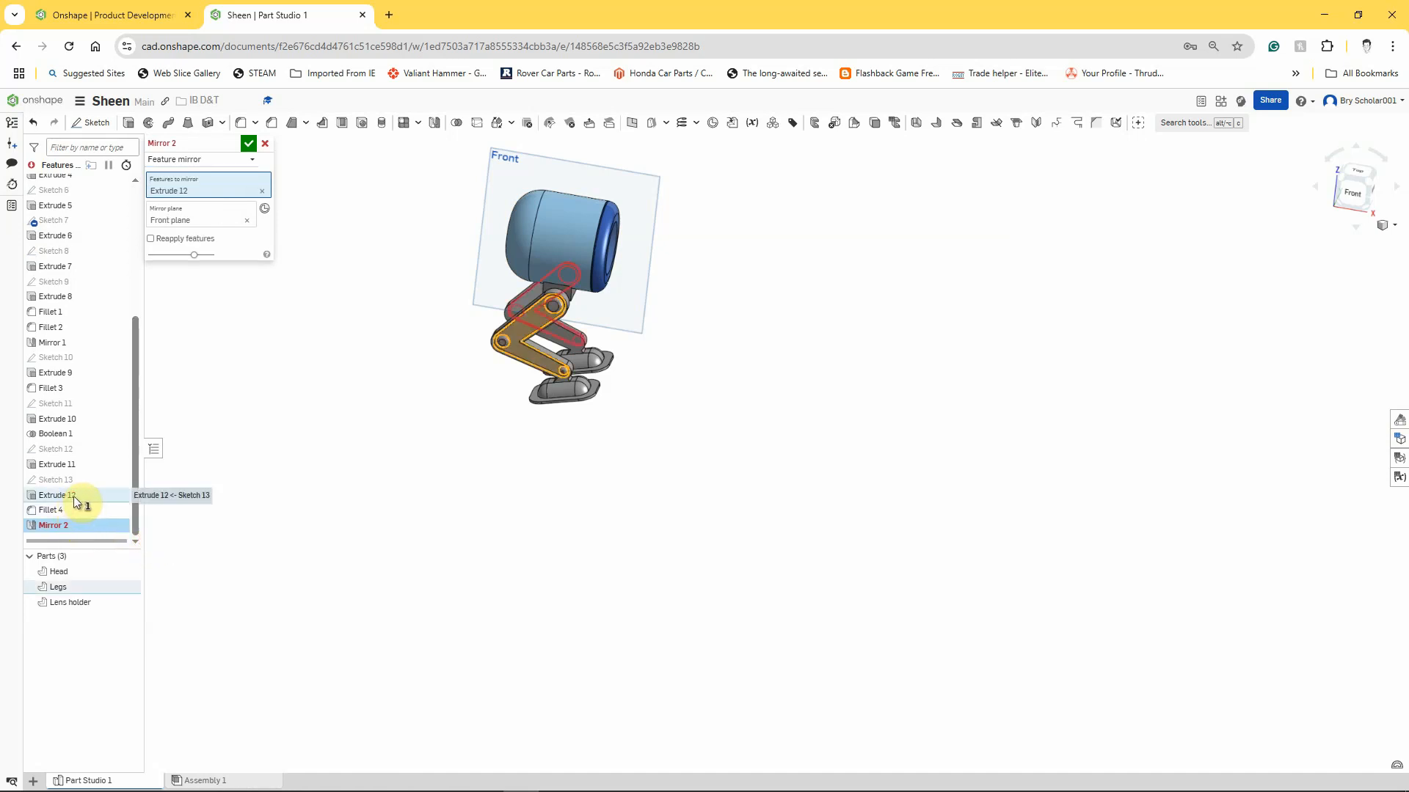
click(72, 508)
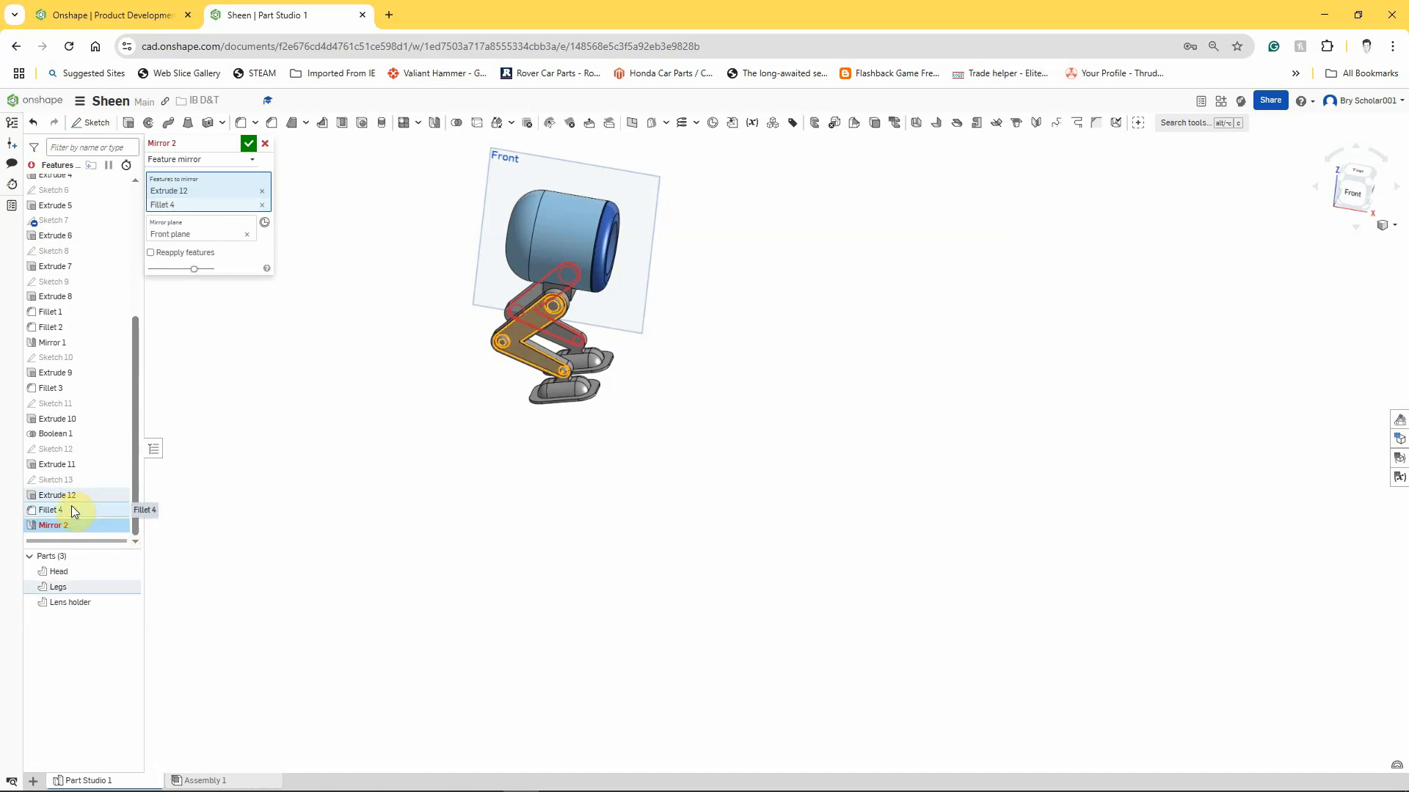
right_drag(433, 438, 651, 485)
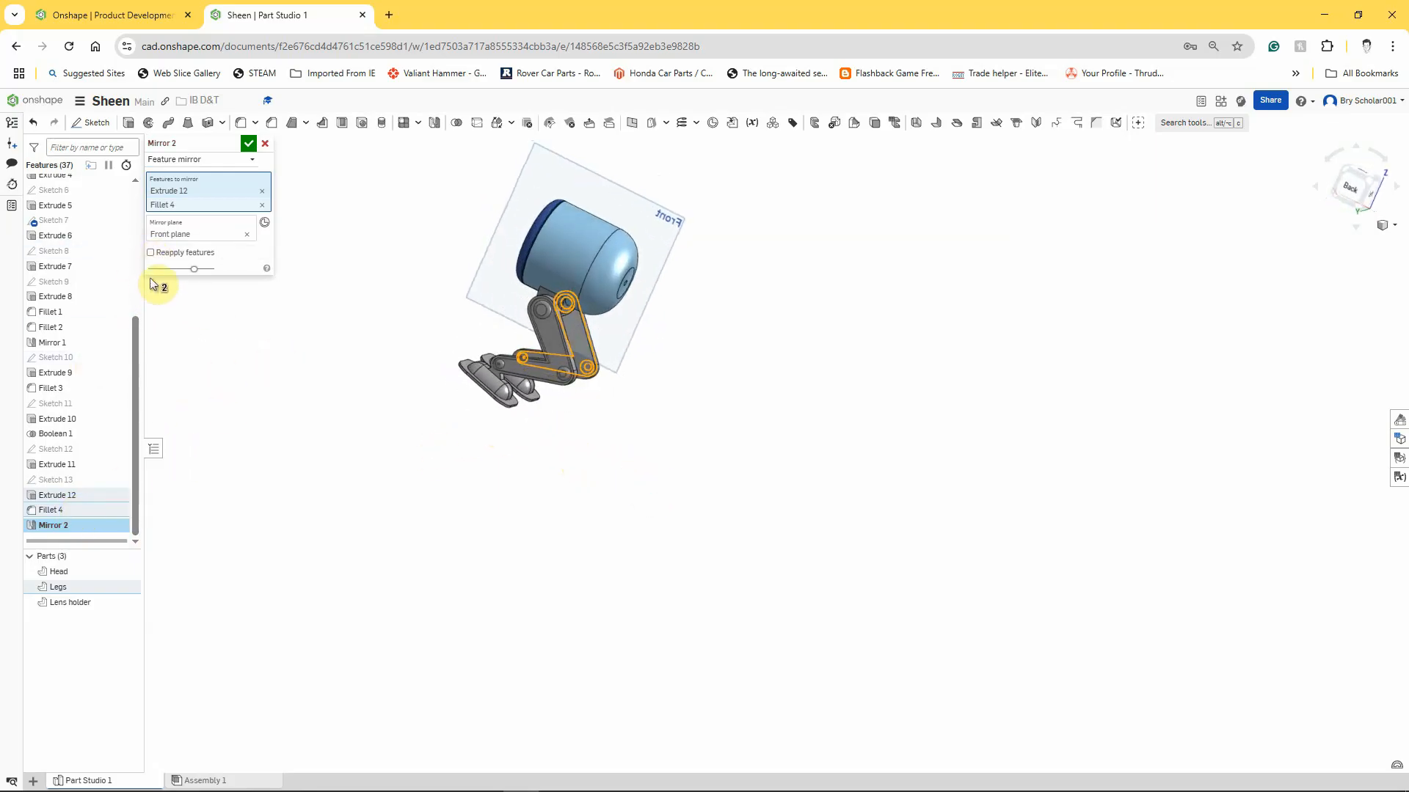
click(150, 252)
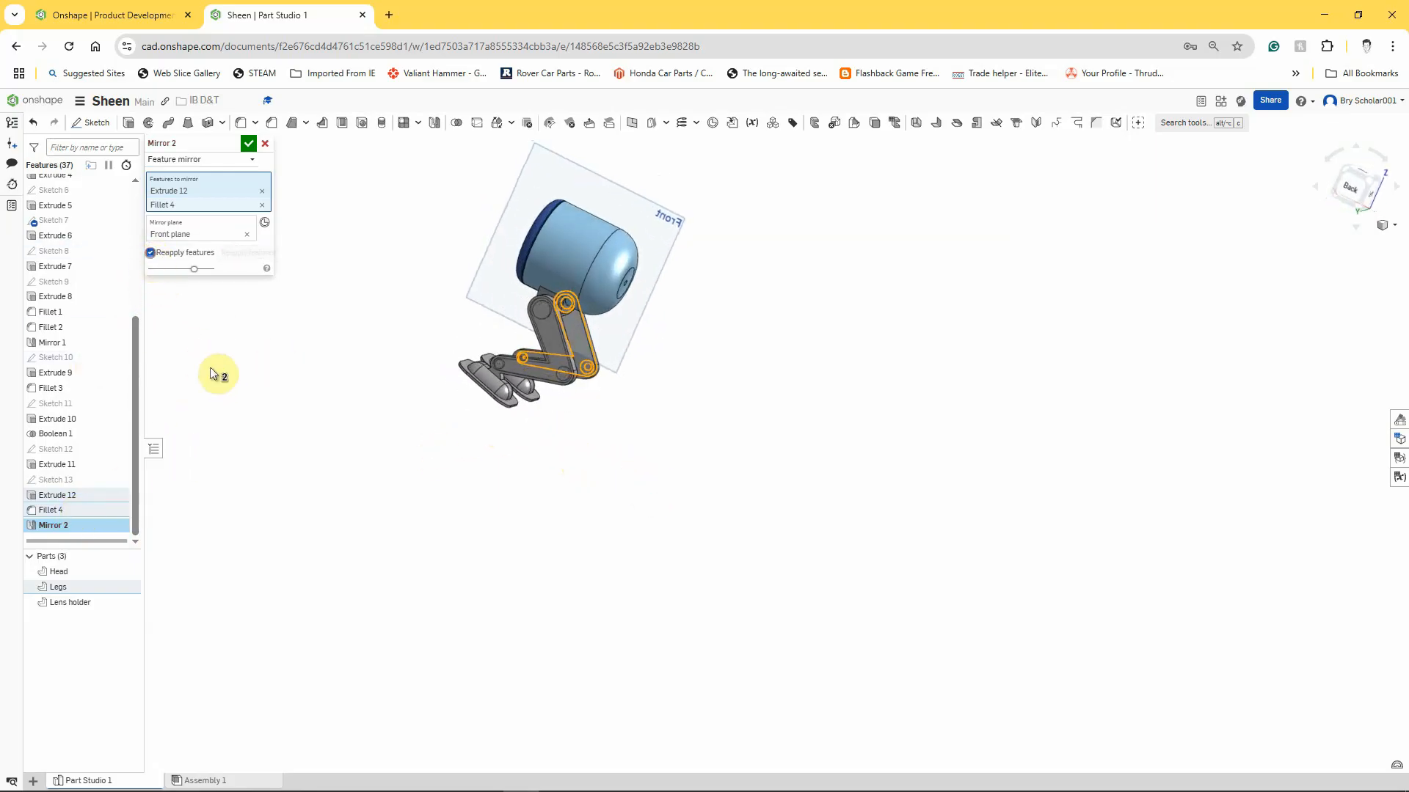
click(248, 143)
View the model isometrically, and open Assembly 1 to inspect the detailed legs in the assembled robot.
right_click(630, 501)
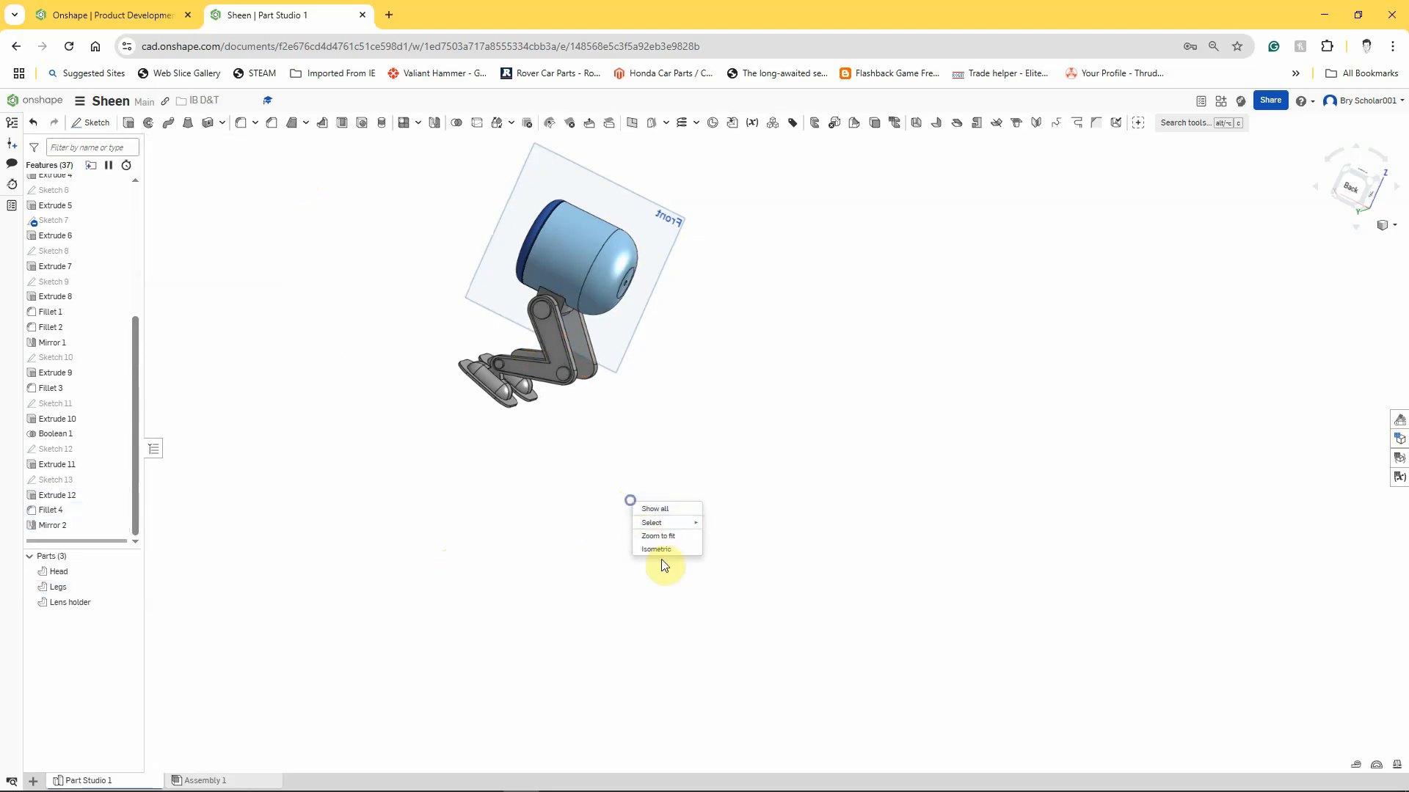
click(663, 555)
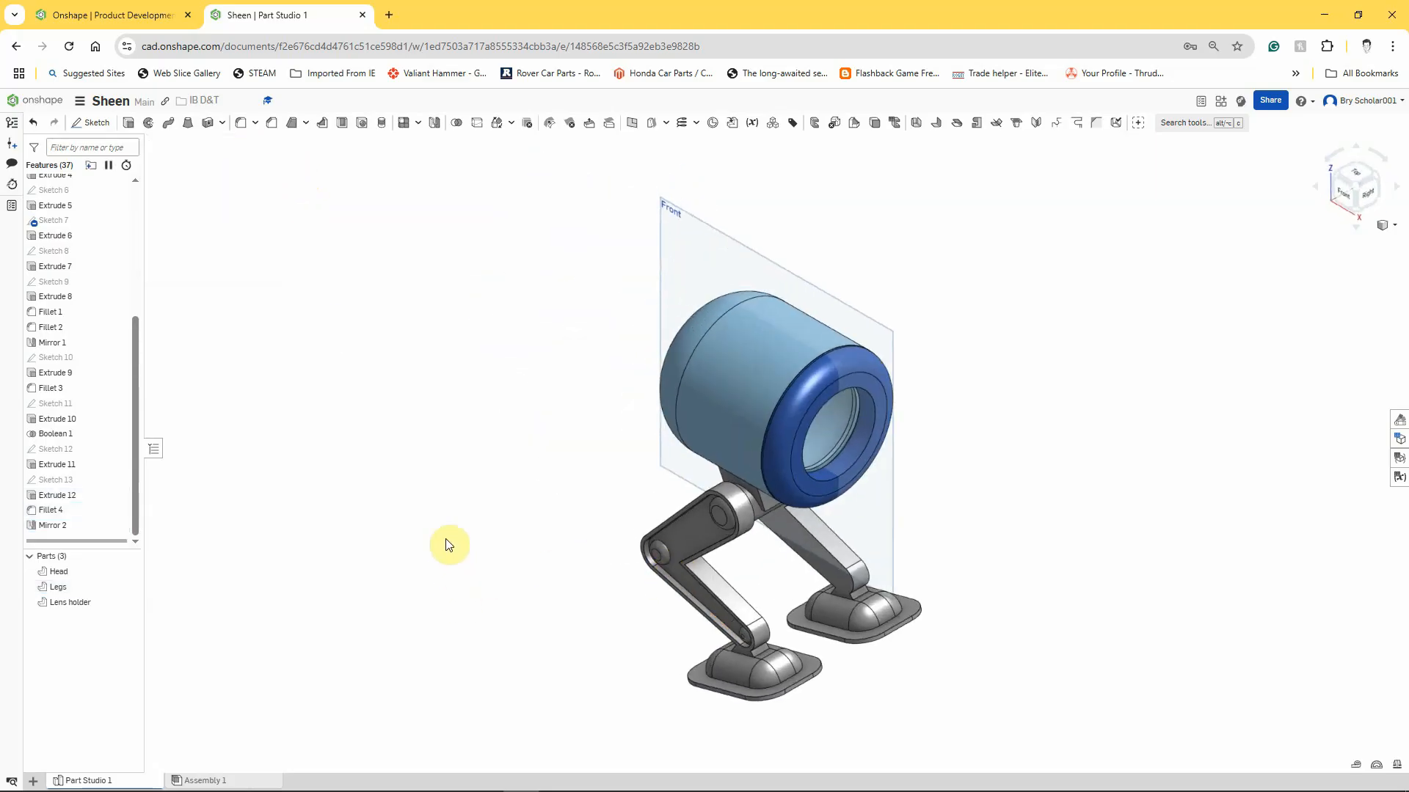
scroll(652, 638, down, 2)
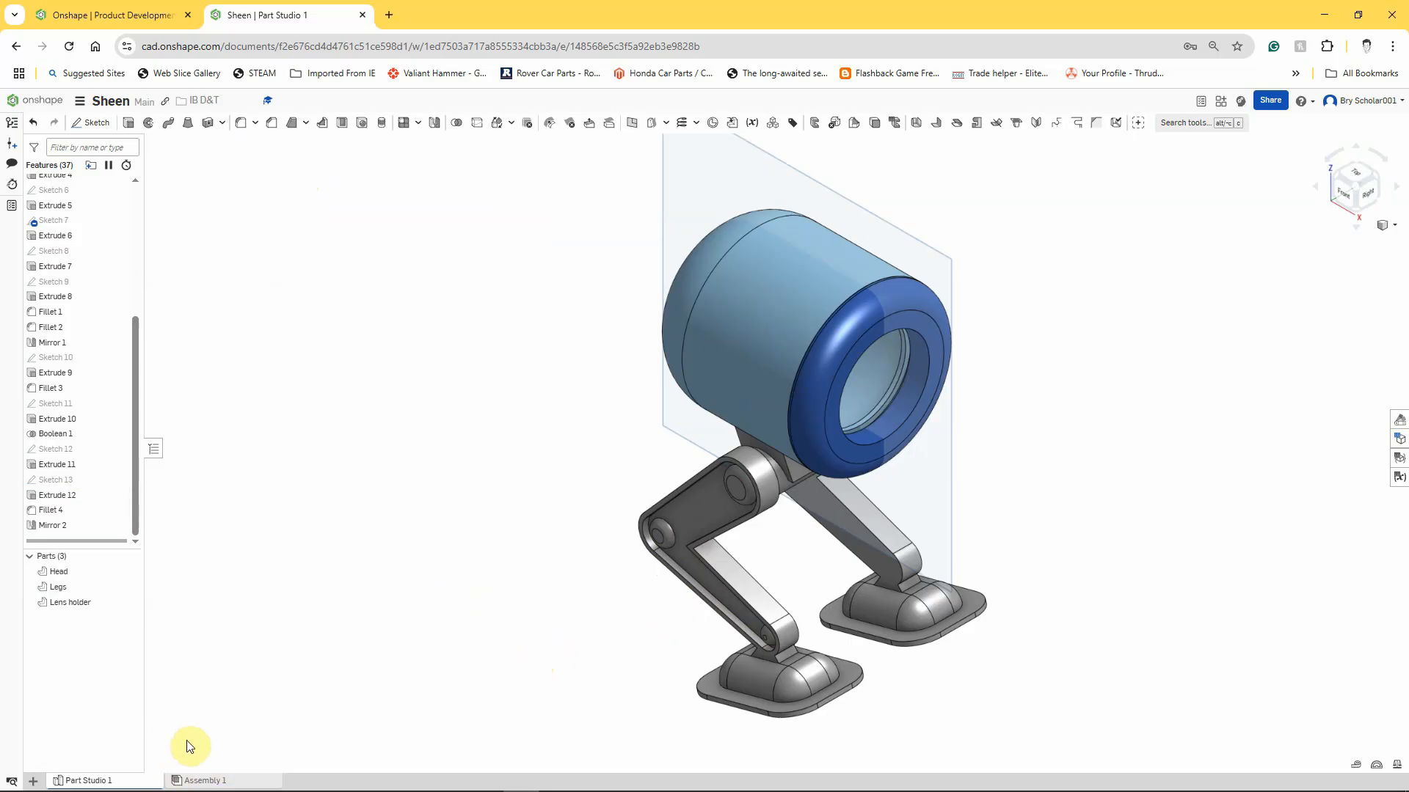
click(197, 779)
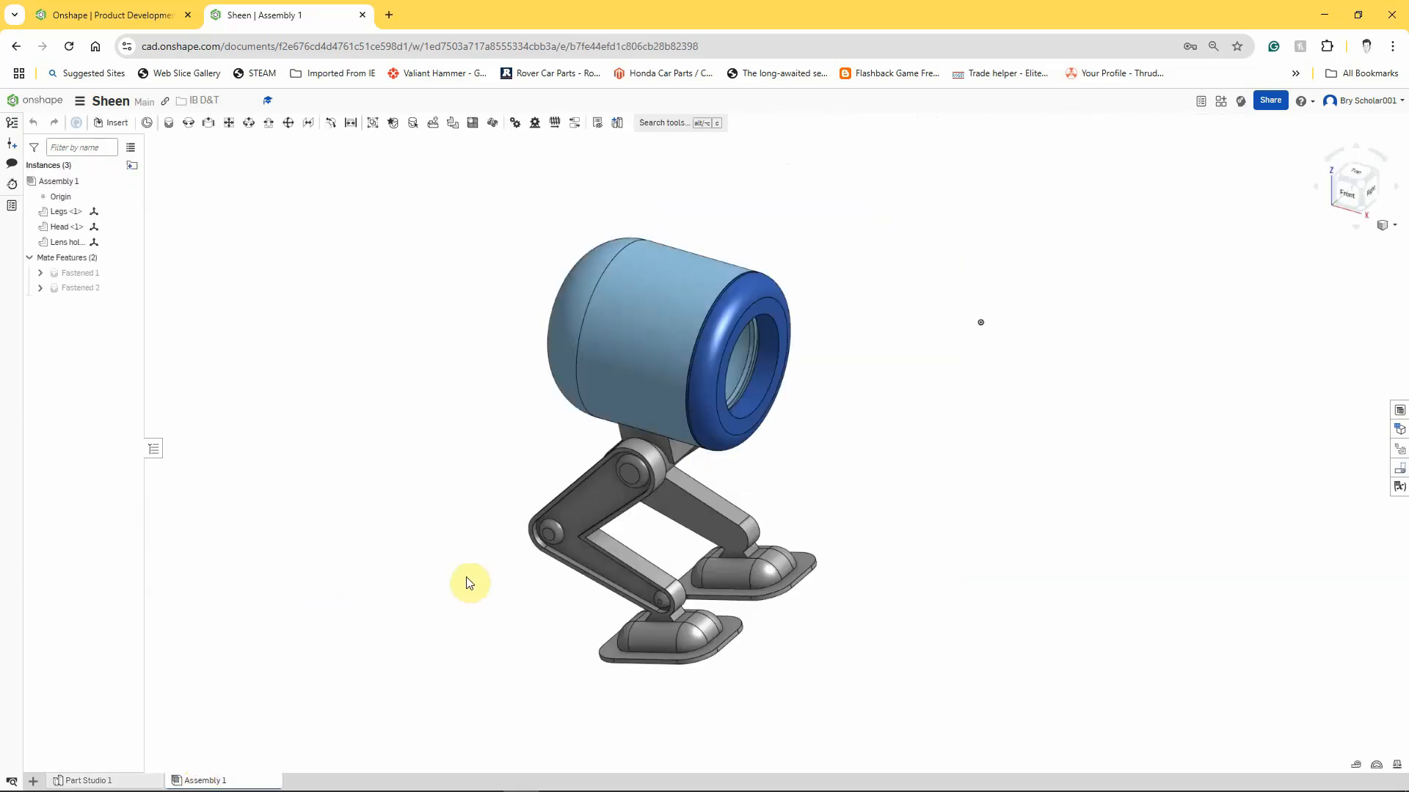
right_drag(489, 474, 508, 513)
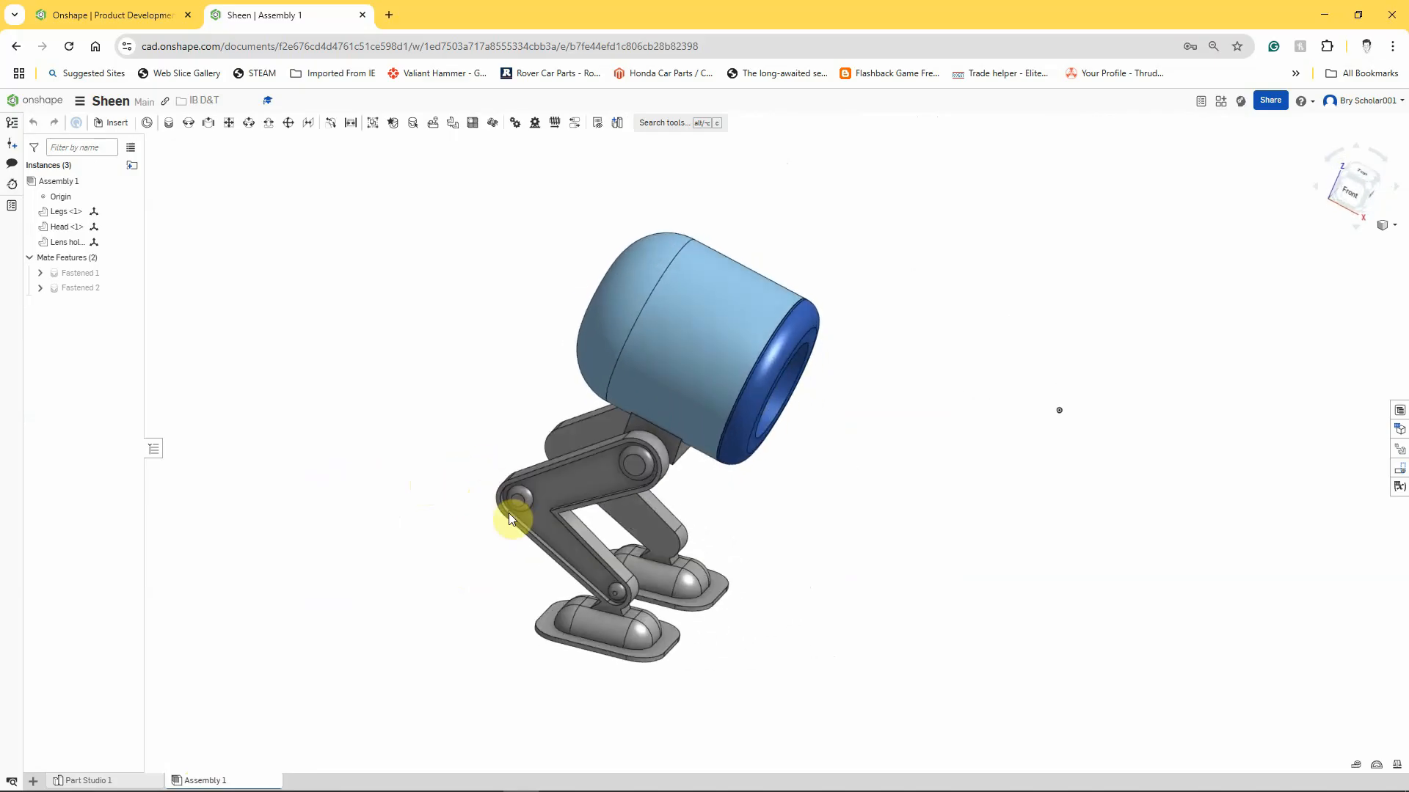